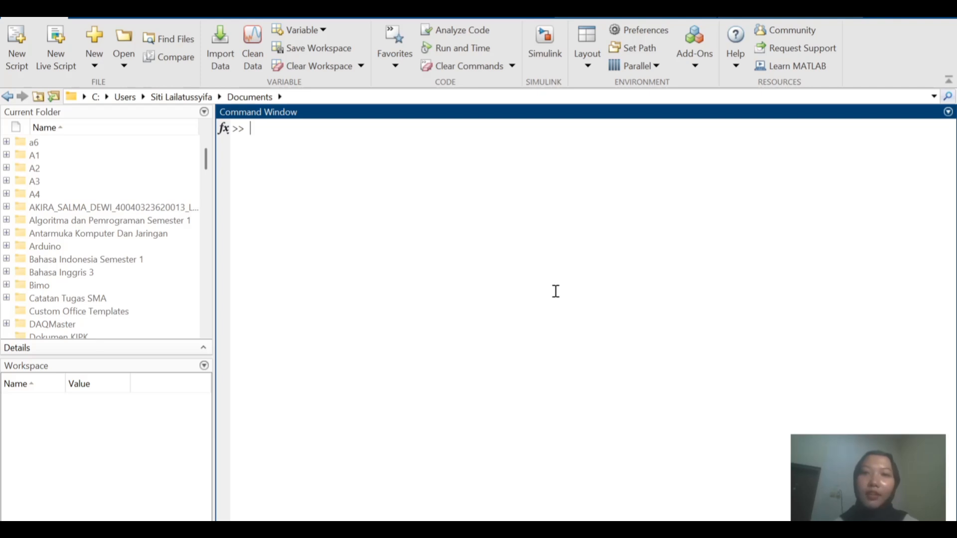
Launch Simulink and create a new blank model from the start page.
{"action": "left_click", "coordinate": [546, 47]}
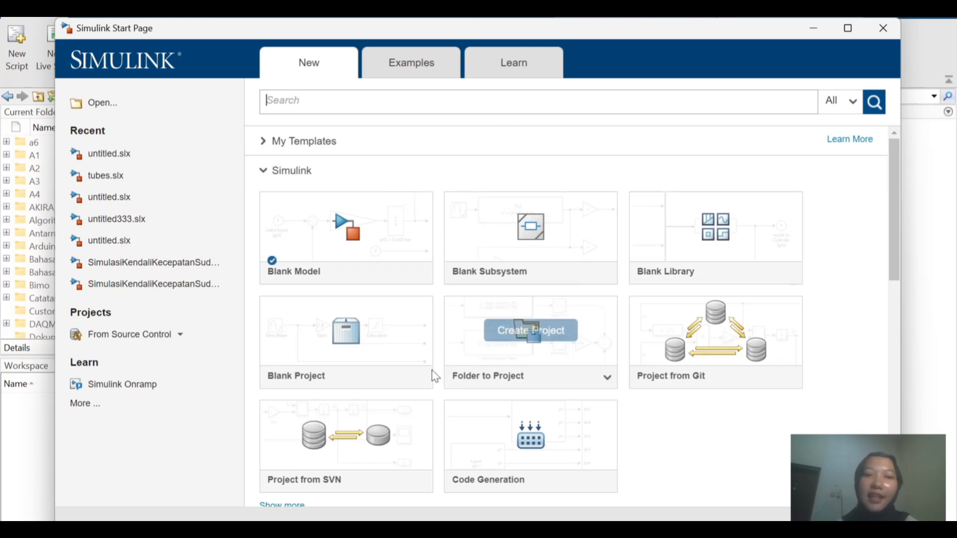
{"action": "mouse_move", "coordinate": [403, 265]}
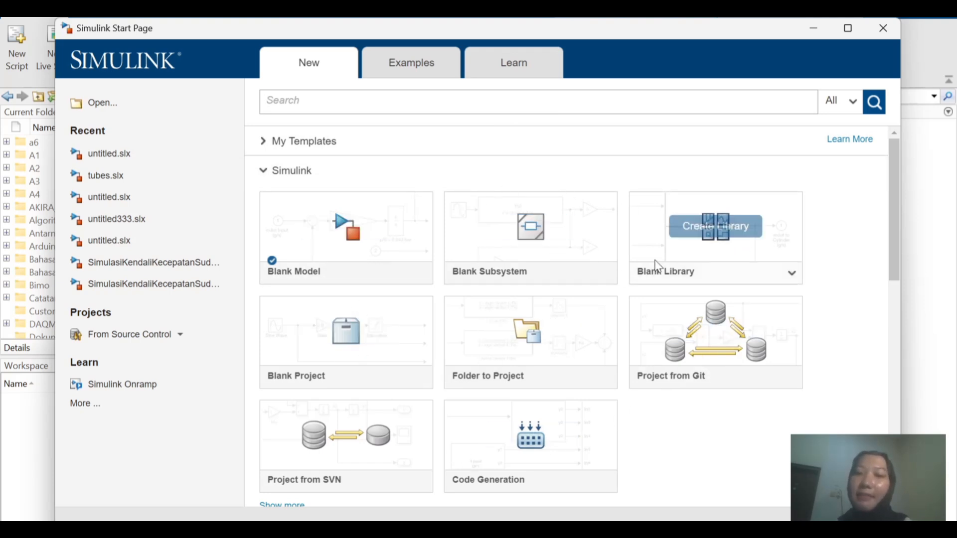
{"action": "mouse_move", "coordinate": [384, 351]}
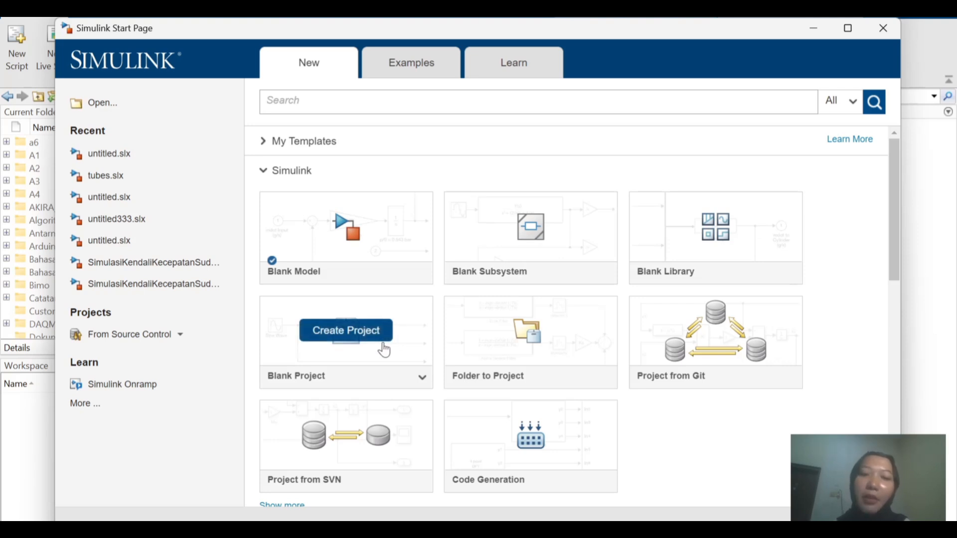
{"action": "mouse_move", "coordinate": [519, 374]}
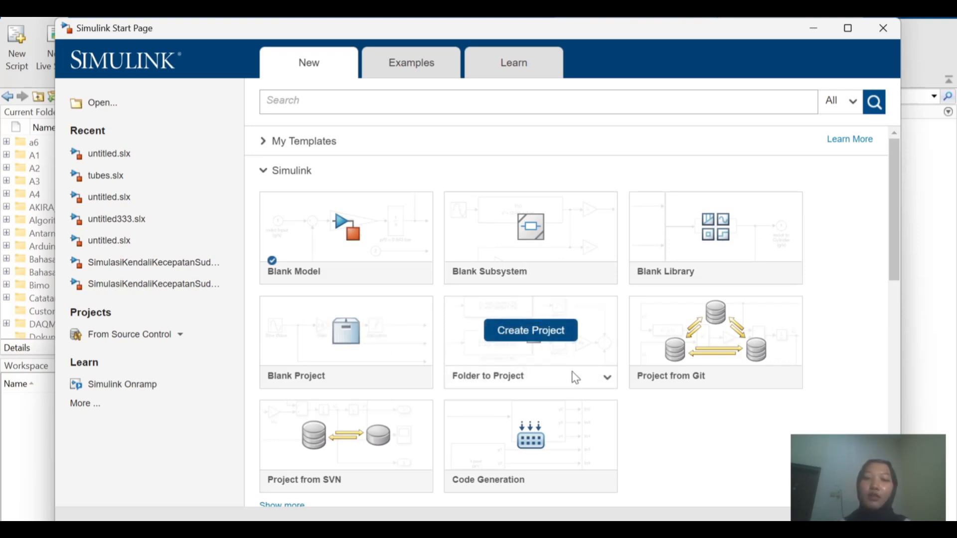
{"action": "mouse_move", "coordinate": [635, 288]}
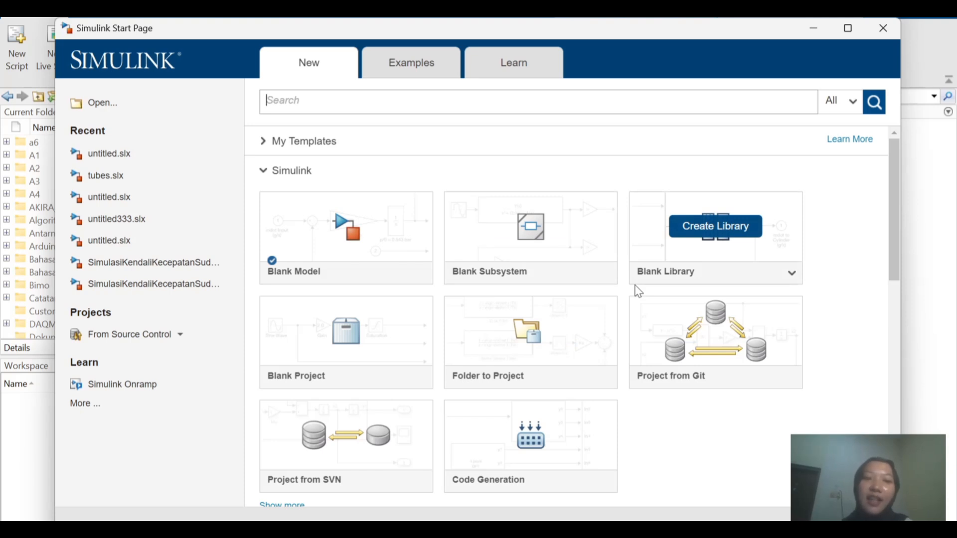
{"action": "mouse_move", "coordinate": [321, 231]}
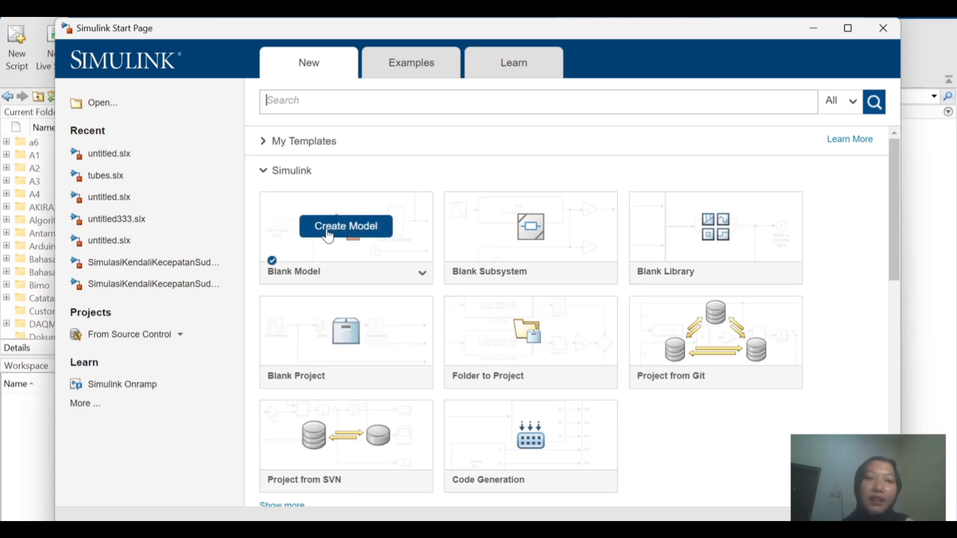
{"action": "left_click", "coordinate": [328, 230]}
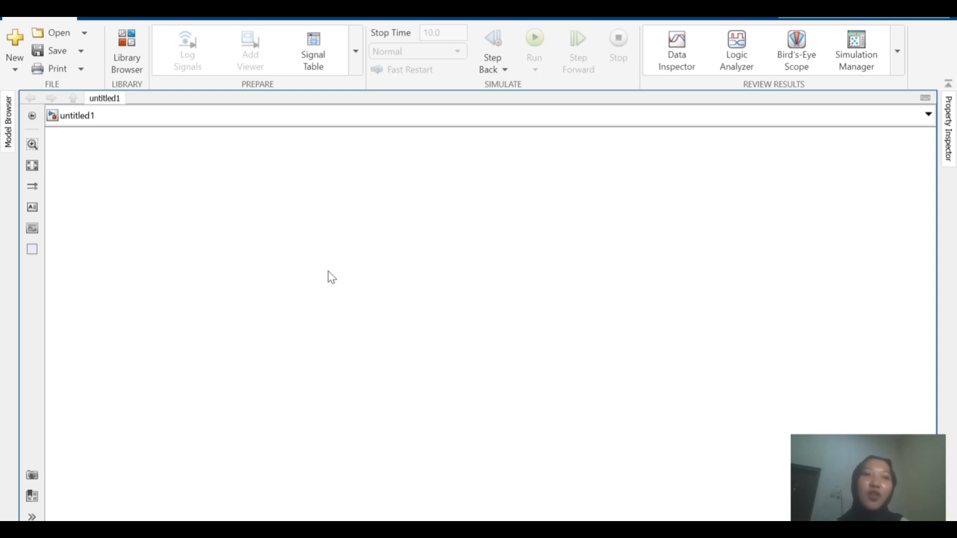
Open the Library Browser and examine the Simulink library's block categories, including the Discrete and Lookup Tables blocks.
{"action": "left_click", "coordinate": [130, 56]}
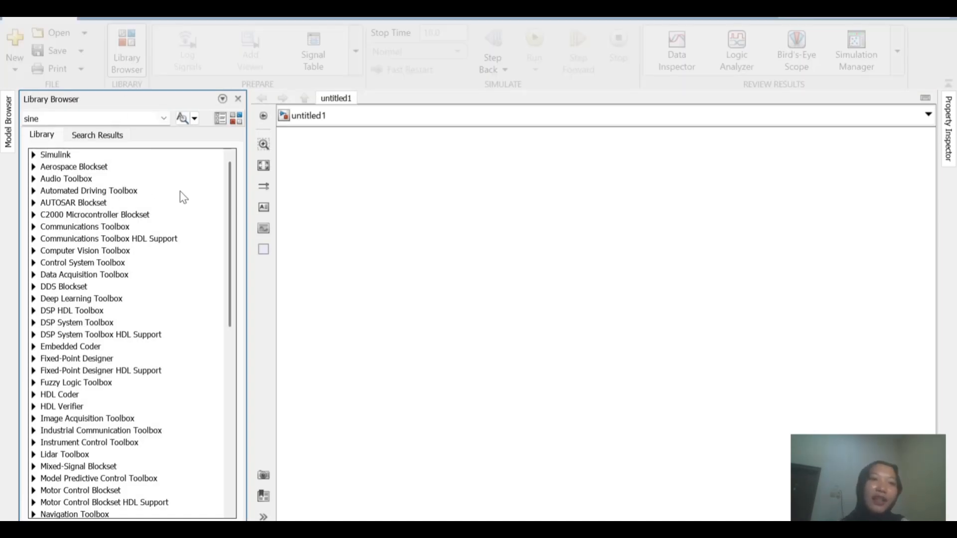
{"action": "left_click_drag", "start_coordinate": [235, 207], "coordinate": [251, 135]}
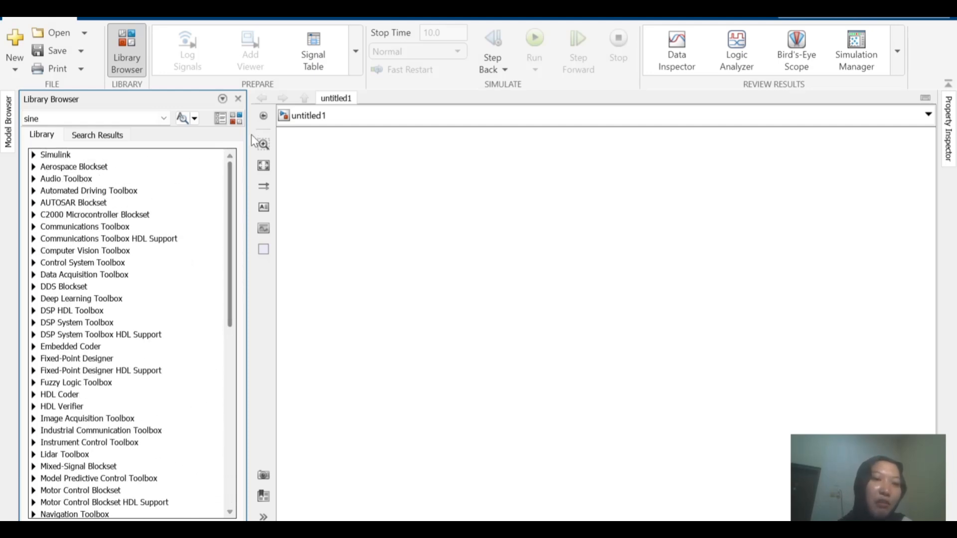
{"action": "left_click", "coordinate": [34, 155]}
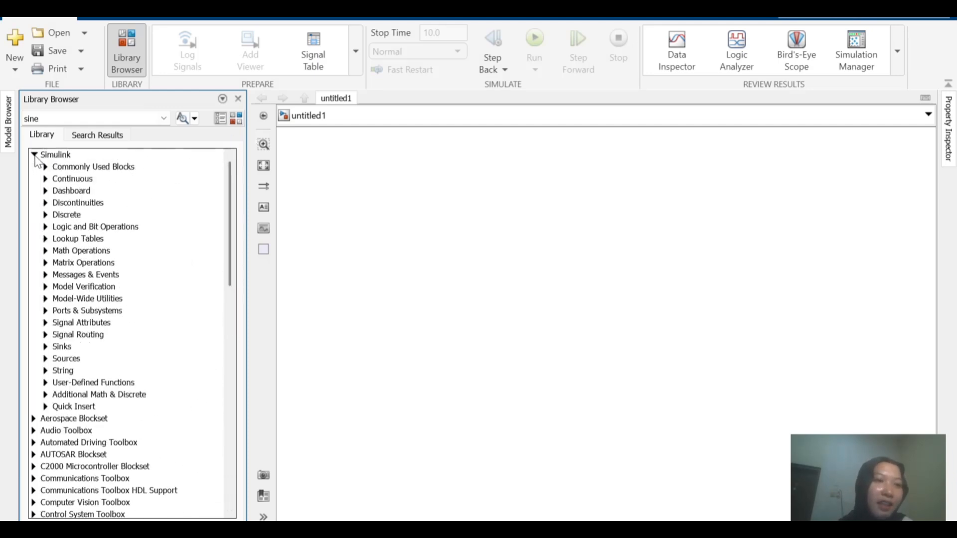
{"action": "left_click", "coordinate": [45, 216]}
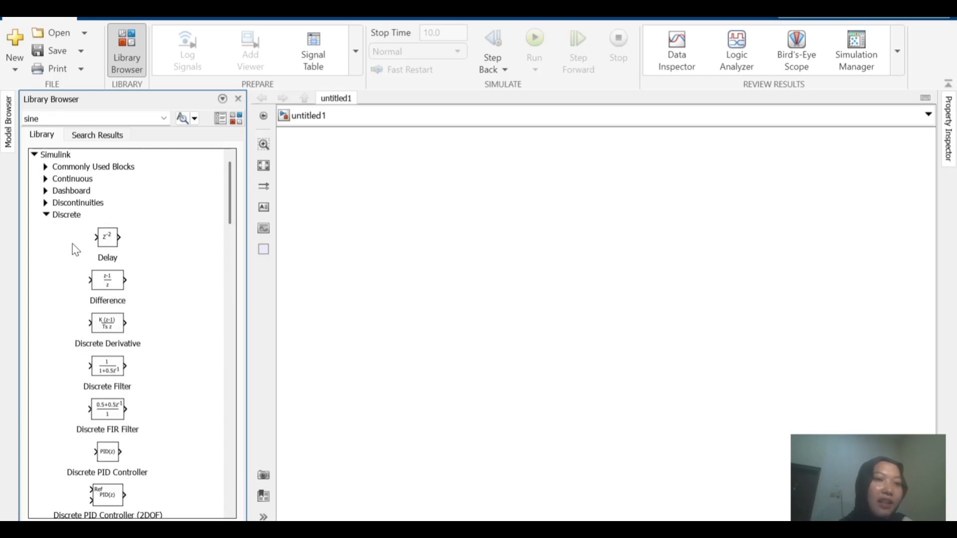
{"action": "scroll", "coordinate": [162, 250], "scroll_direction": "down", "scroll_amount": 3}
{"action": "scroll", "coordinate": [164, 250], "scroll_direction": "down", "scroll_amount": 15}
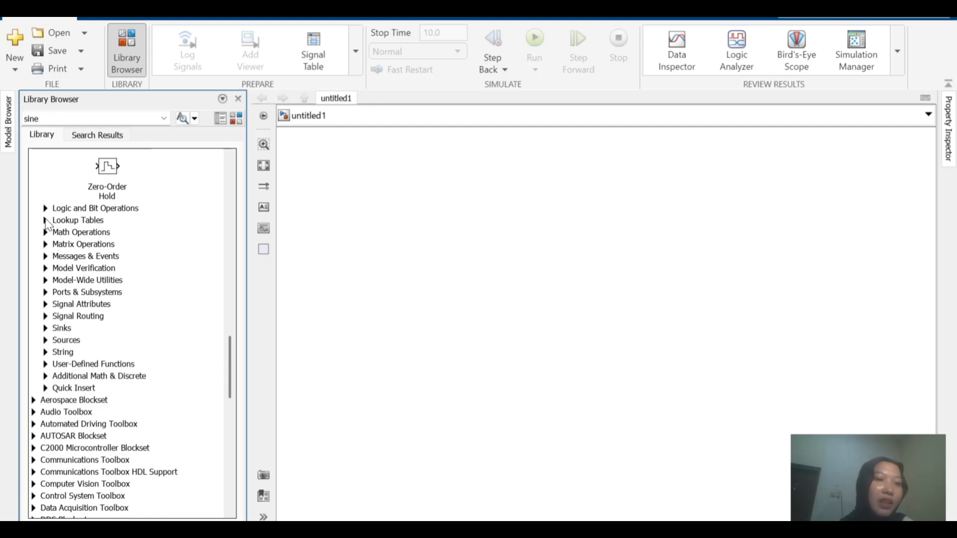
{"action": "left_click", "coordinate": [45, 220]}
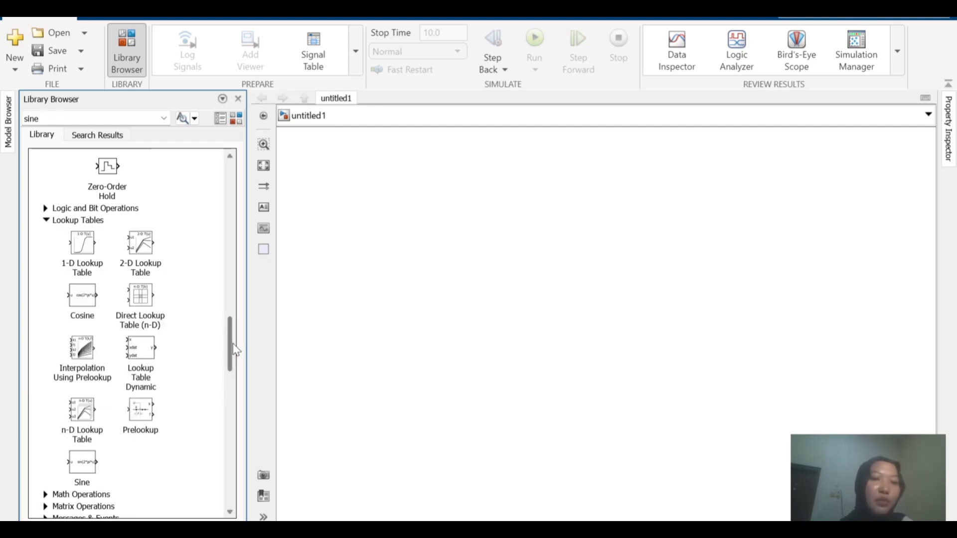
{"action": "left_click_drag", "start_coordinate": [235, 350], "coordinate": [229, 172]}
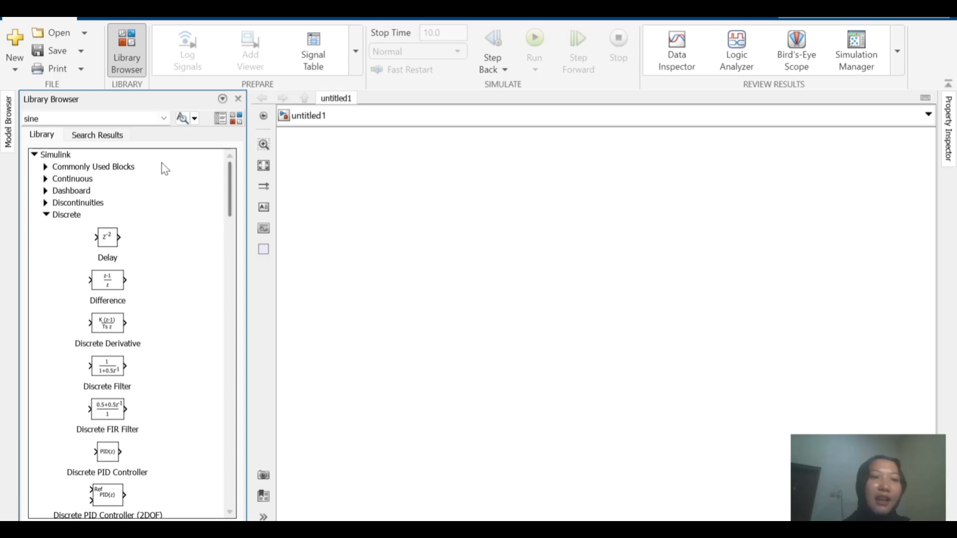
Search the block library for "sine" and add a Sine Wave source block to the model canvas.
{"action": "double_click", "coordinate": [81, 118]}
{"action": "left_click", "coordinate": [82, 118]}
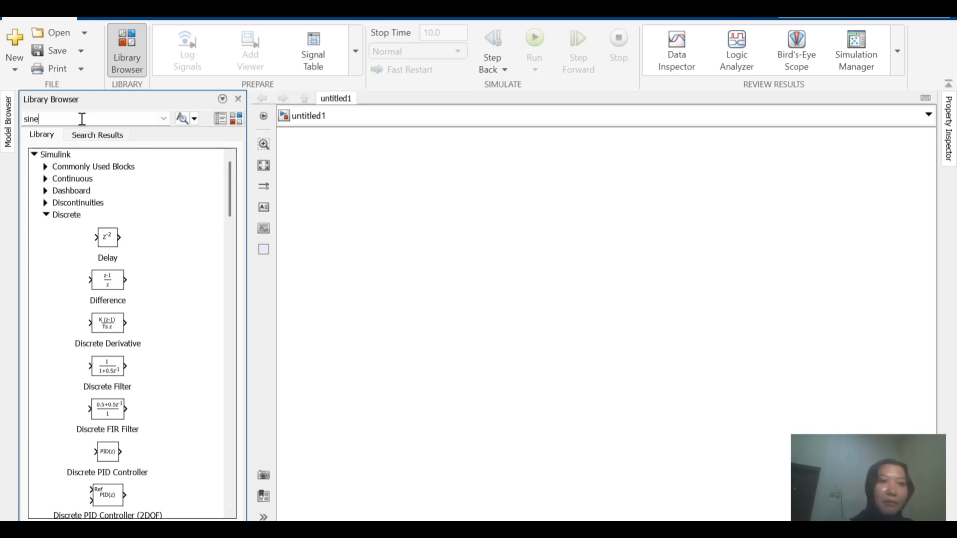
{"action": "key", "text": "Return"}
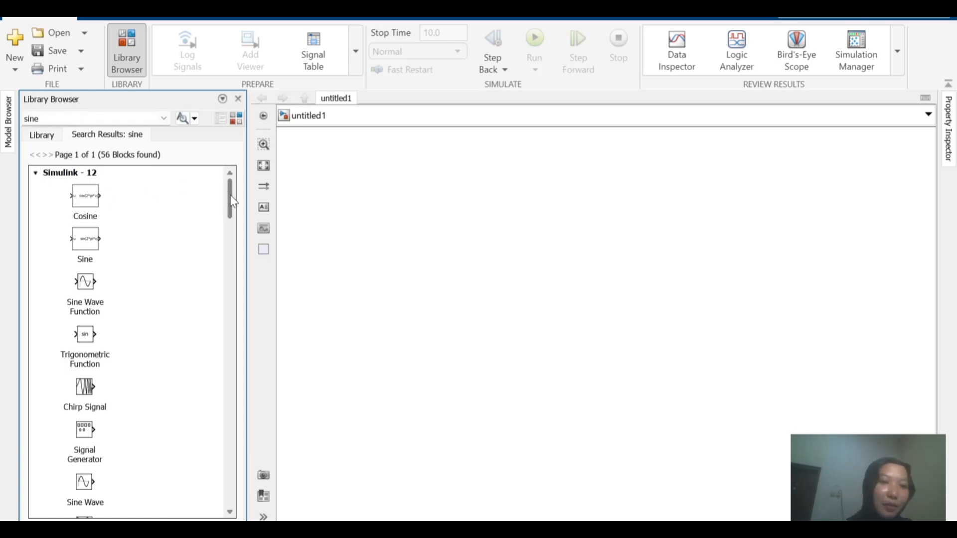
{"action": "scroll", "coordinate": [233, 201], "scroll_direction": "down", "scroll_amount": 4}
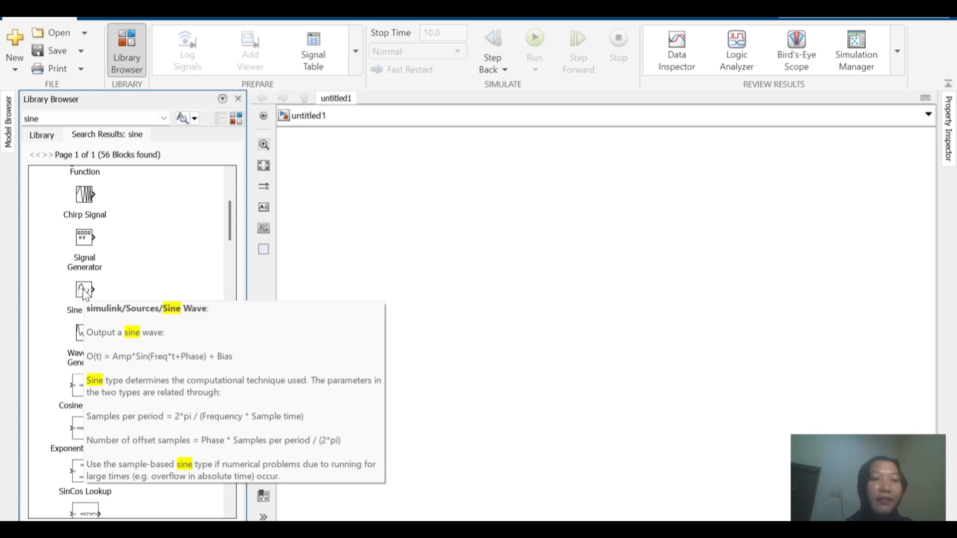
{"action": "left_click", "coordinate": [84, 289]}
{"action": "left_click_drag", "start_coordinate": [84, 289], "coordinate": [397, 246]}
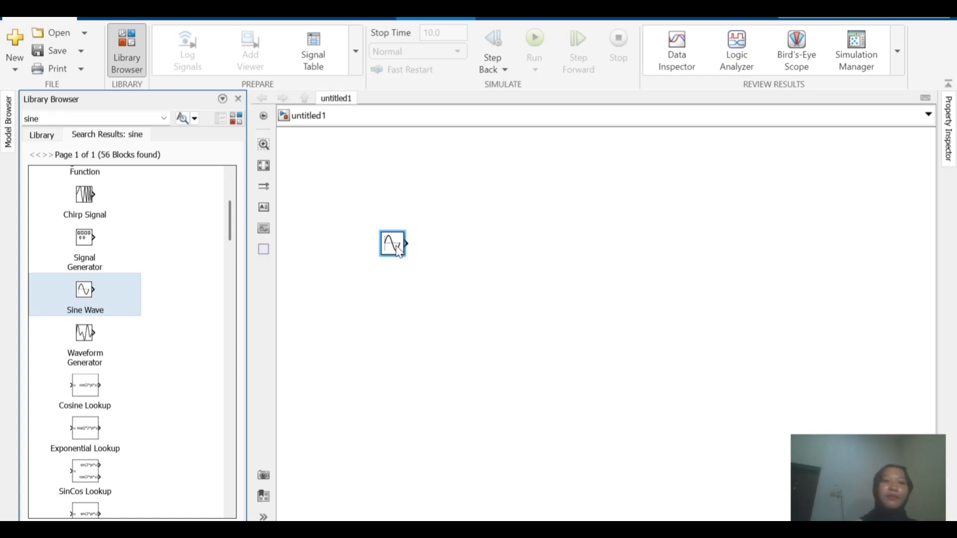
Search the block library for "scope" and place a Scope block to the right of the Sine Wave block.
{"action": "double_click", "coordinate": [123, 119]}
{"action": "key", "text": "BackSpace"}
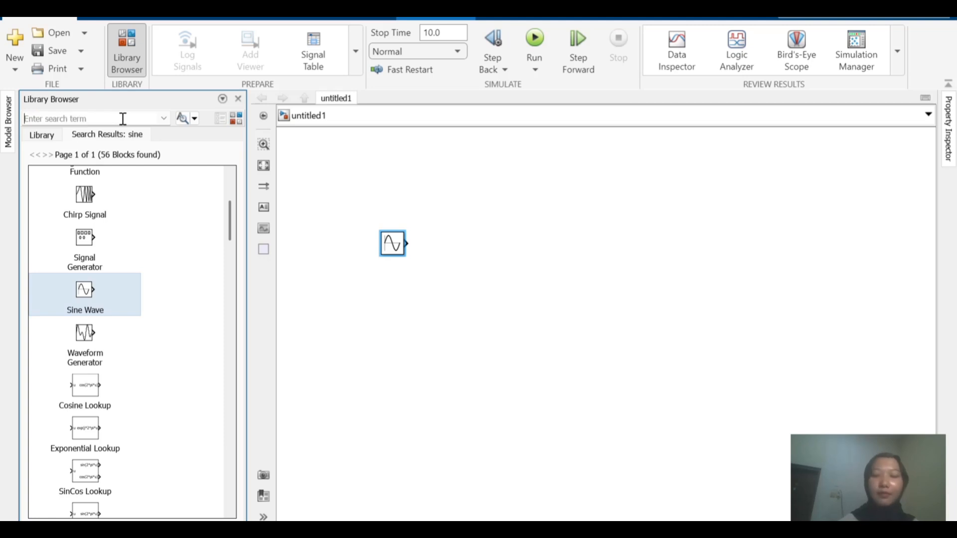
{"action": "type", "text": "scope"}
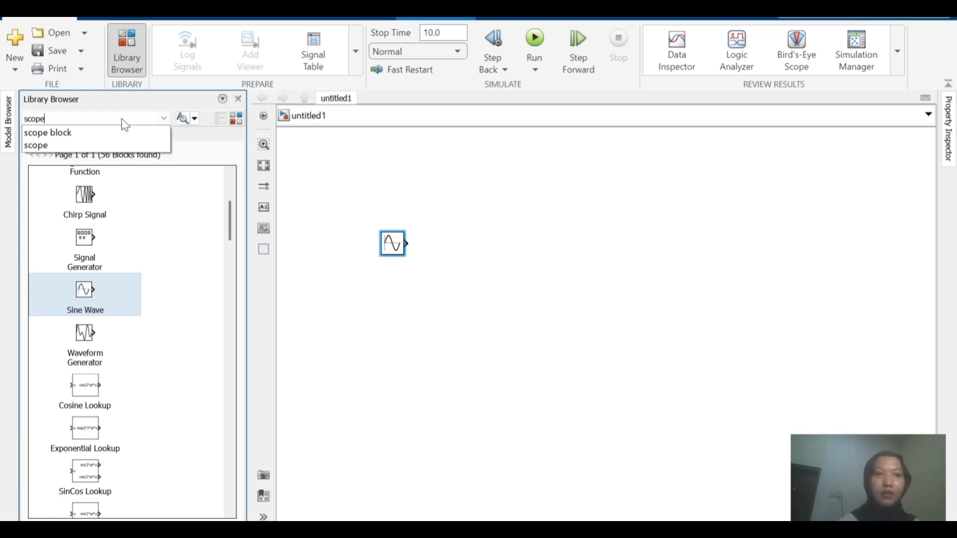
{"action": "left_click", "coordinate": [112, 118]}
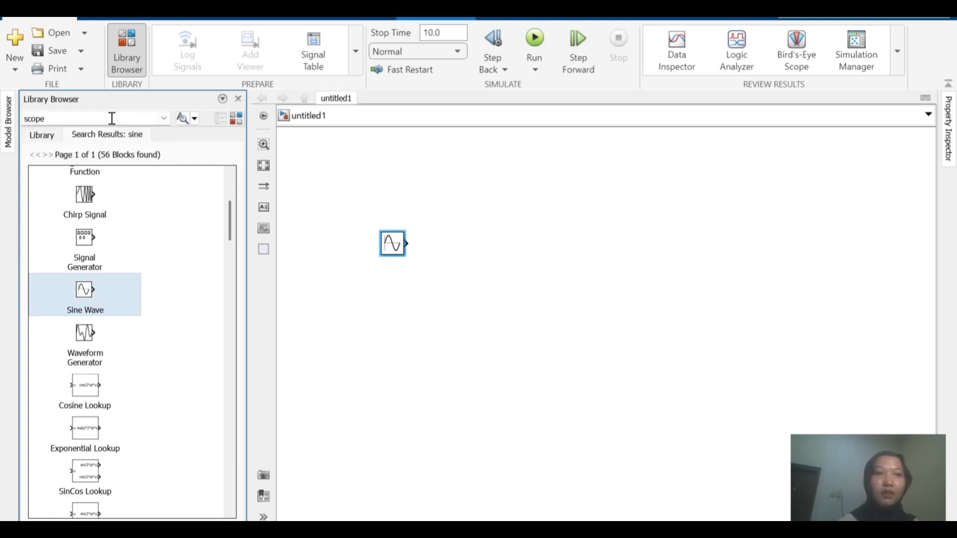
{"action": "key", "text": "Return"}
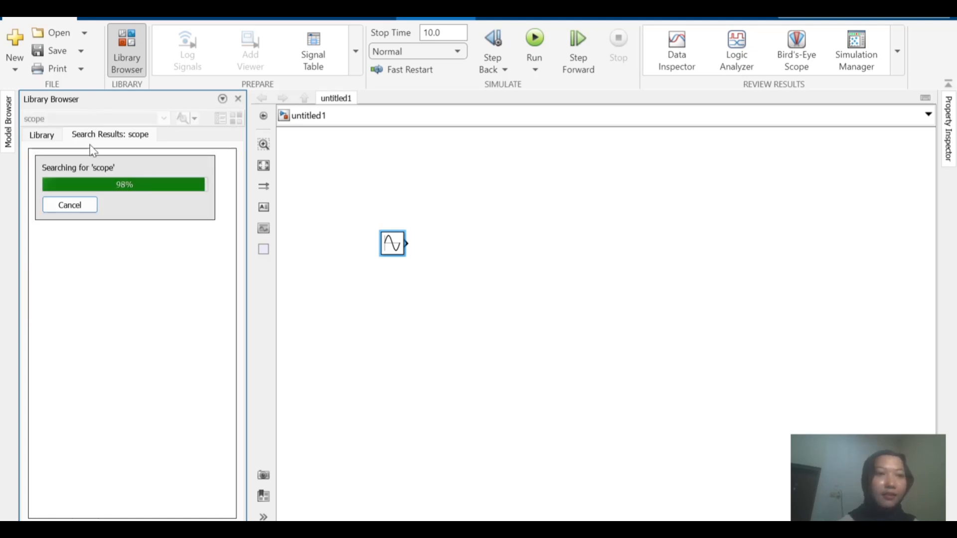
{"action": "left_click_drag", "start_coordinate": [87, 199], "coordinate": [502, 246]}
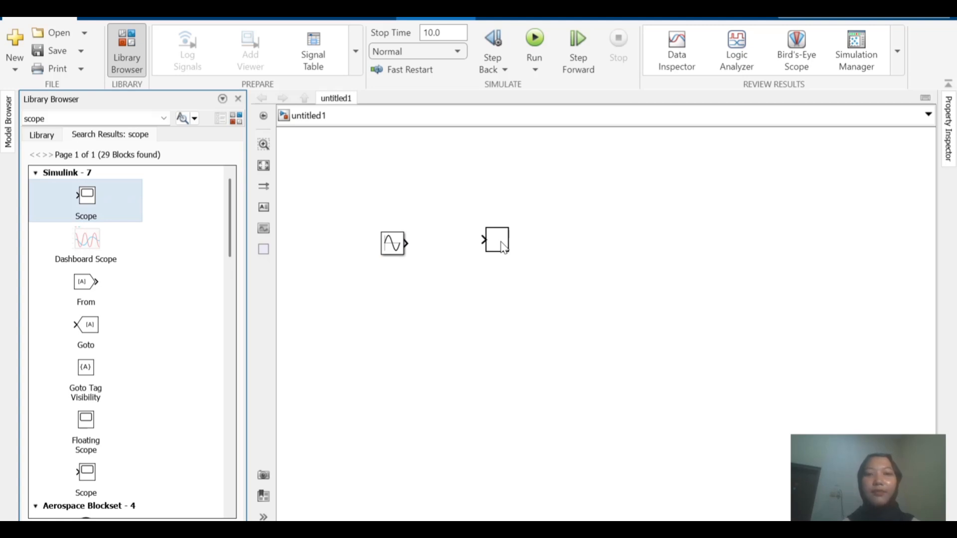
{"action": "left_click", "coordinate": [564, 256]}
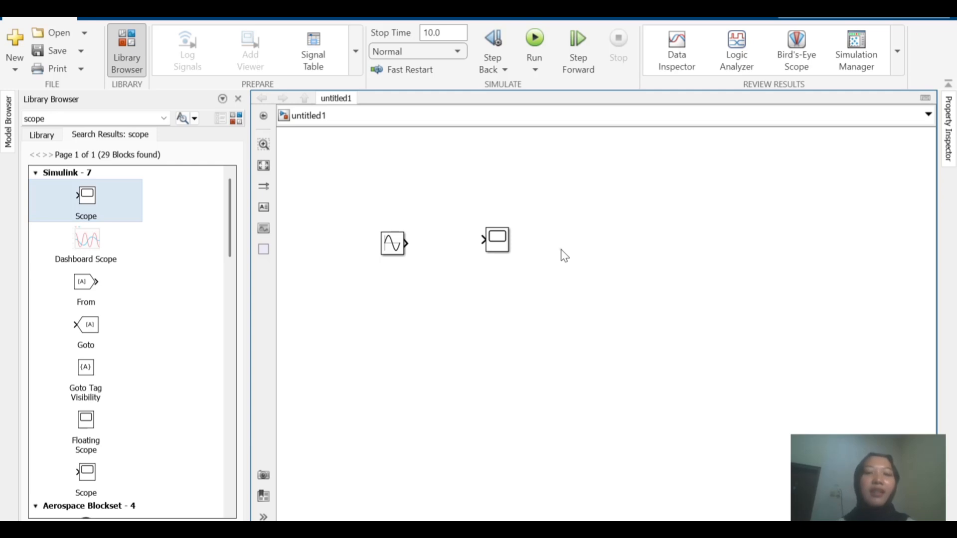
Align the Scope block with the Sine Wave block and connect the Sine Wave output to the Scope input.
{"action": "left_click", "coordinate": [393, 249]}
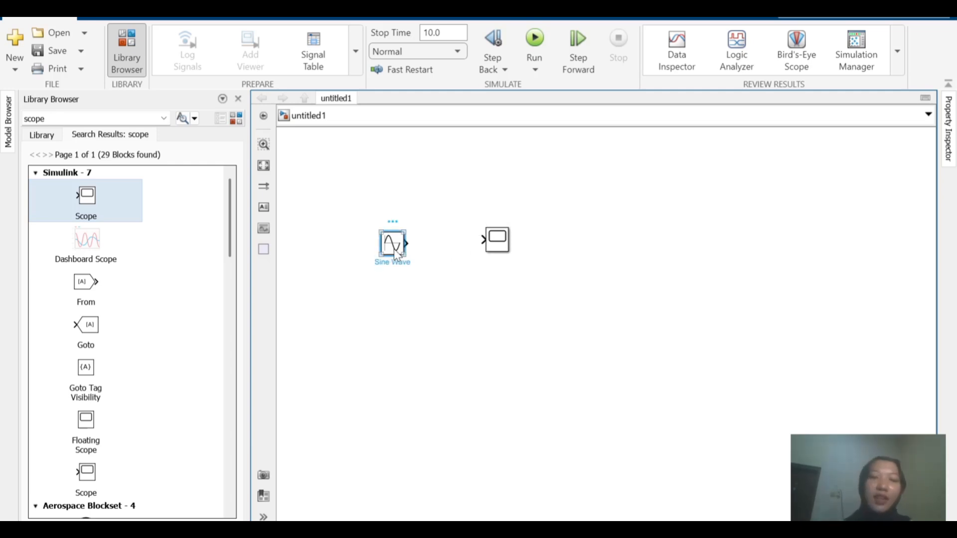
{"action": "left_click", "coordinate": [500, 245]}
{"action": "left_click", "coordinate": [548, 276]}
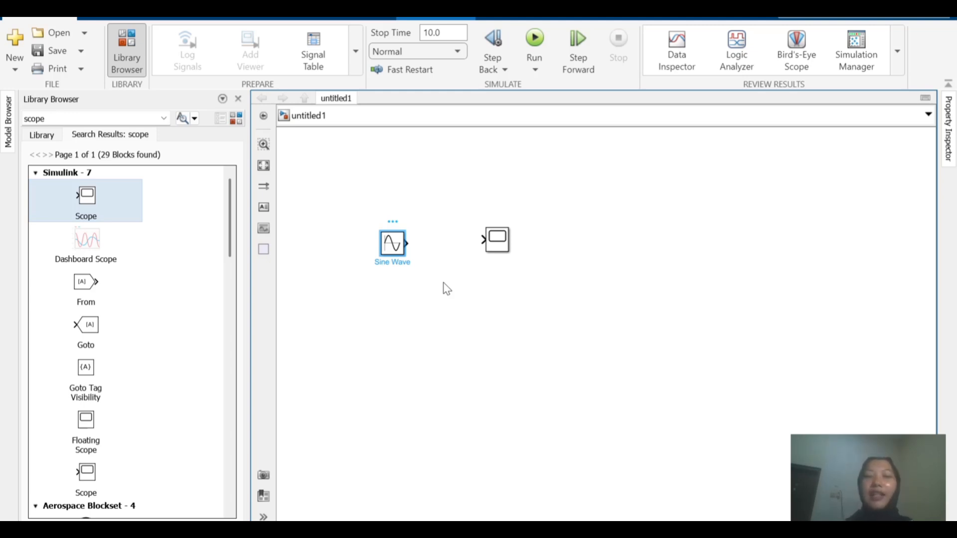
{"action": "left_click", "coordinate": [499, 248]}
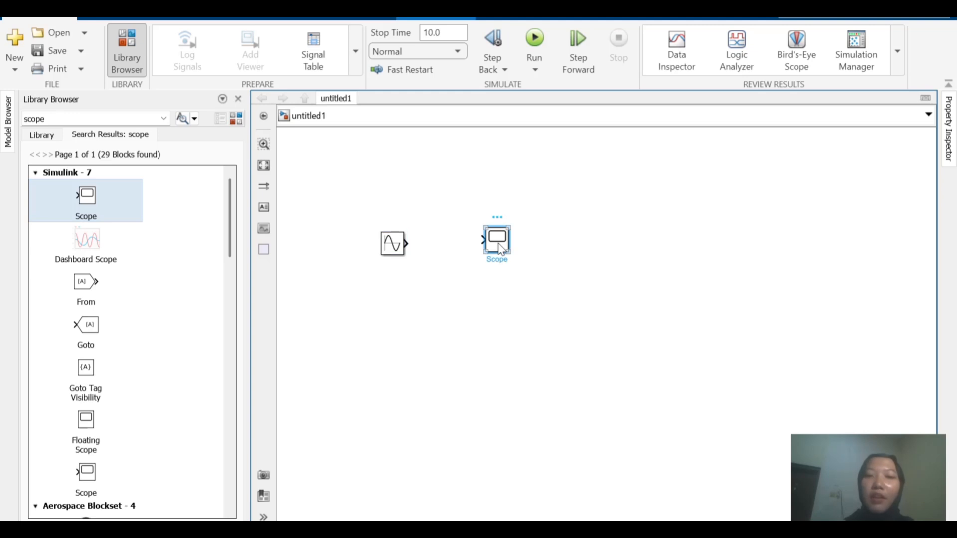
{"action": "left_click_drag", "start_coordinate": [500, 253], "coordinate": [510, 259]}
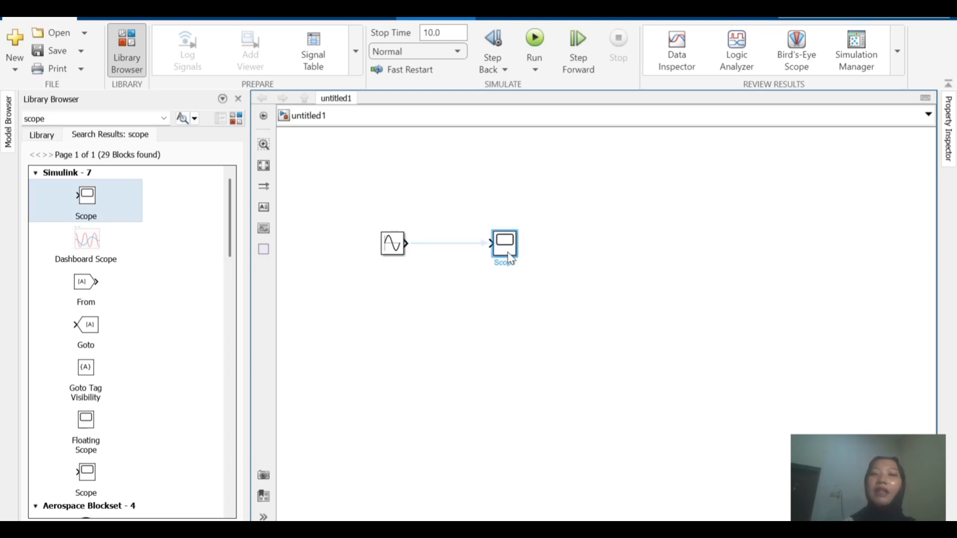
{"action": "left_click", "coordinate": [430, 245]}
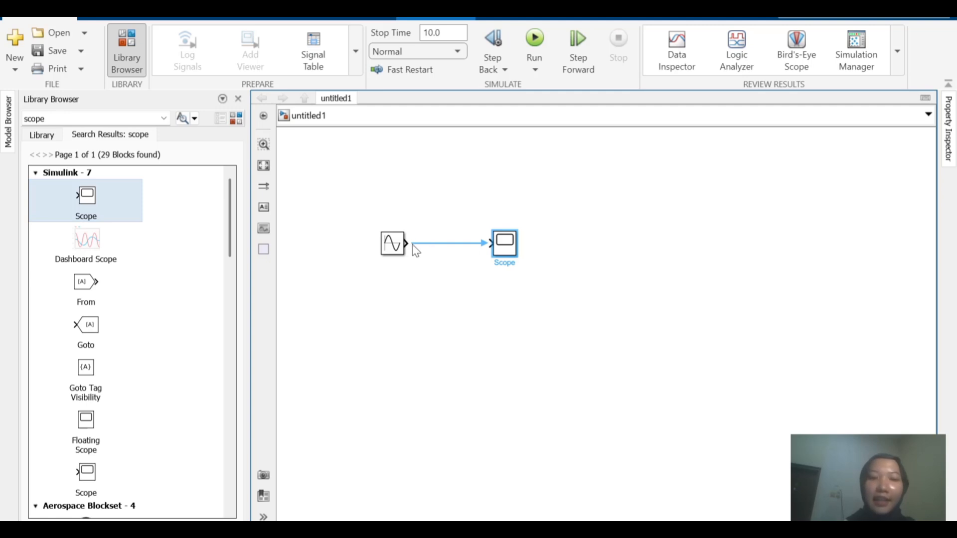
{"action": "left_click", "coordinate": [416, 243]}
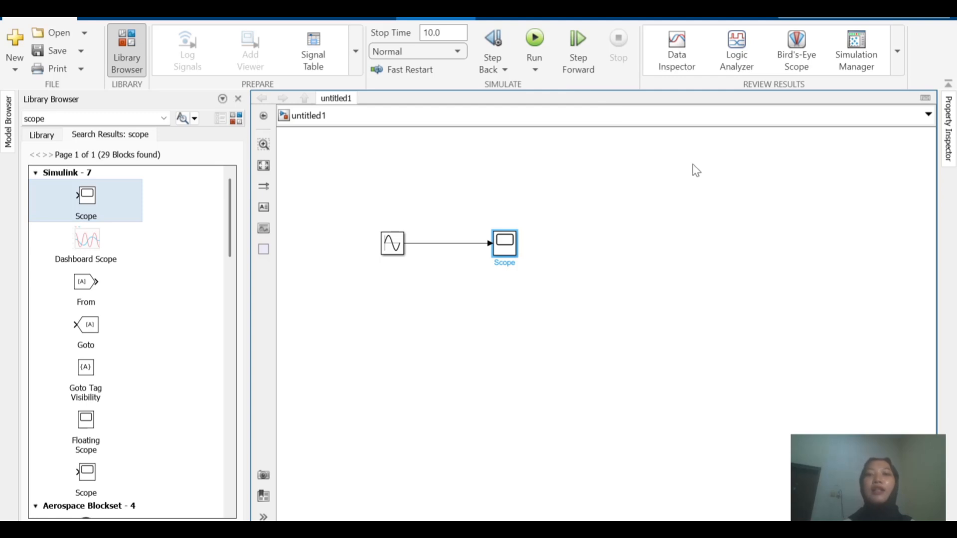
Run the simulation with the 10.0 stop time and open the Scope block's display of the signal.
{"action": "left_click", "coordinate": [535, 42]}
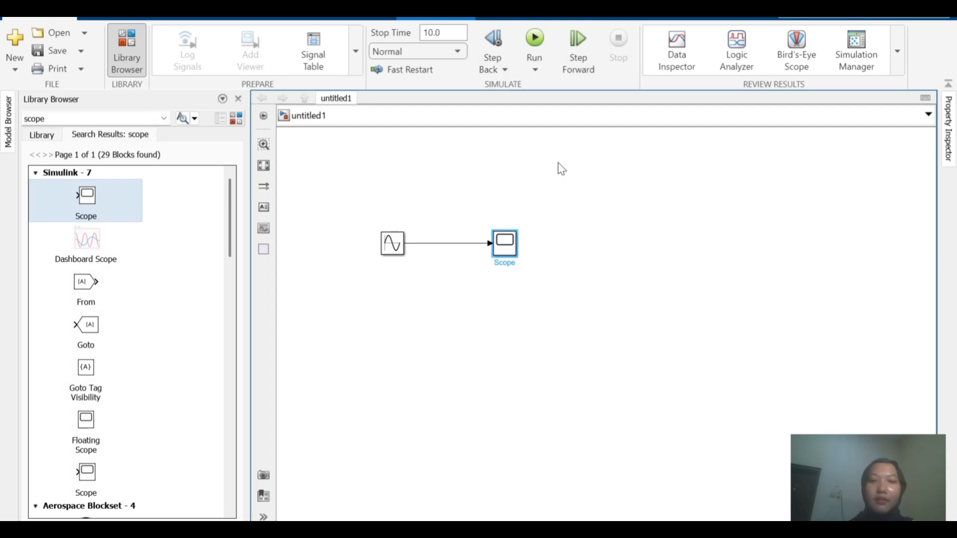
{"action": "mouse_move", "coordinate": [605, 528]}
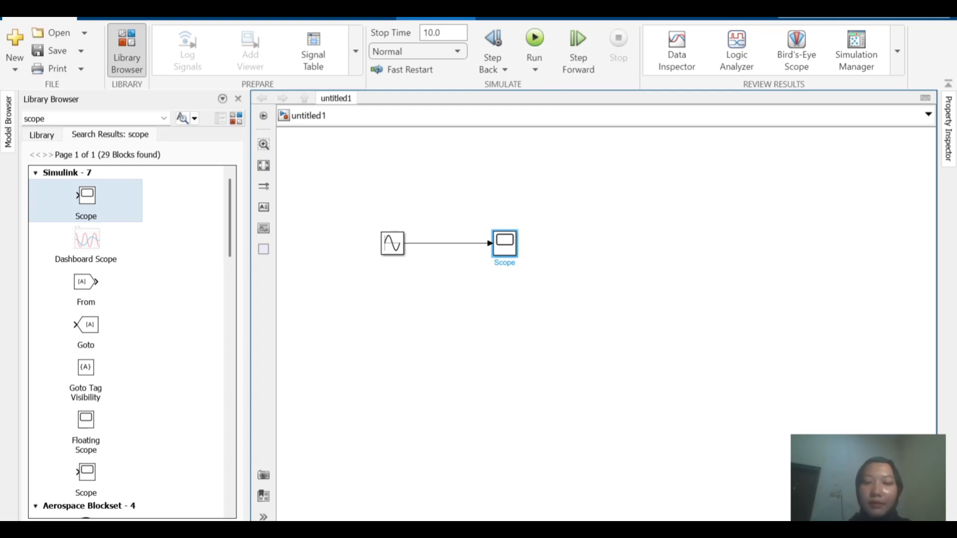
{"action": "mouse_move", "coordinate": [431, 457]}
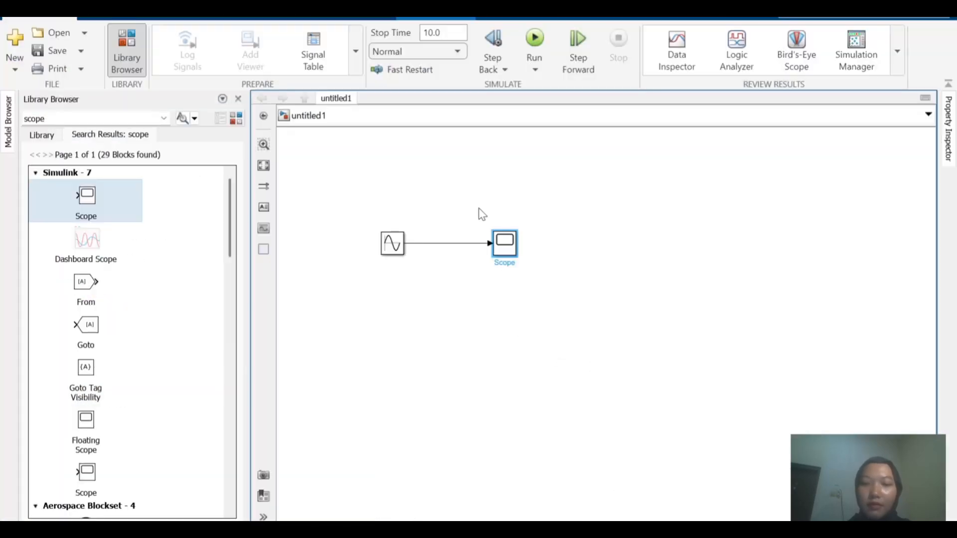
{"action": "left_click", "coordinate": [534, 44]}
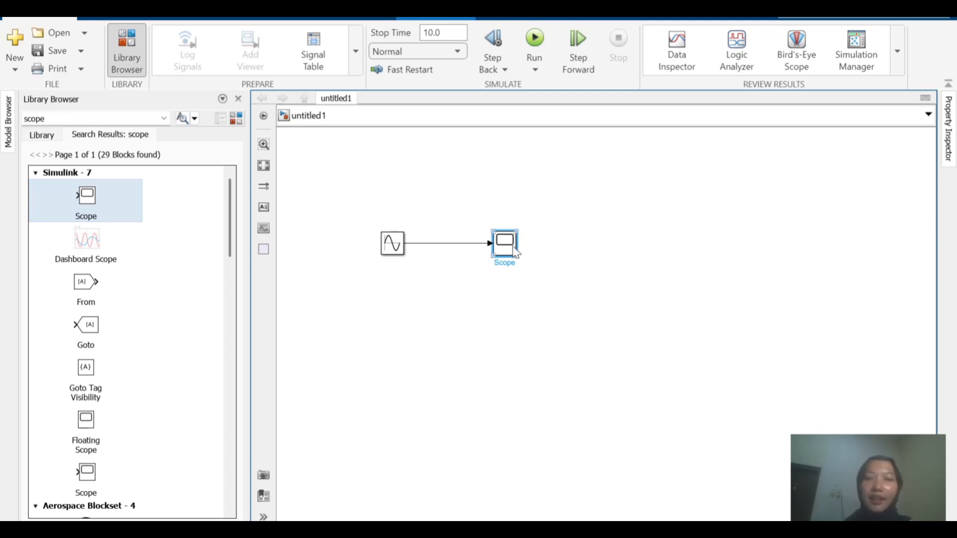
{"action": "mouse_move", "coordinate": [512, 251]}
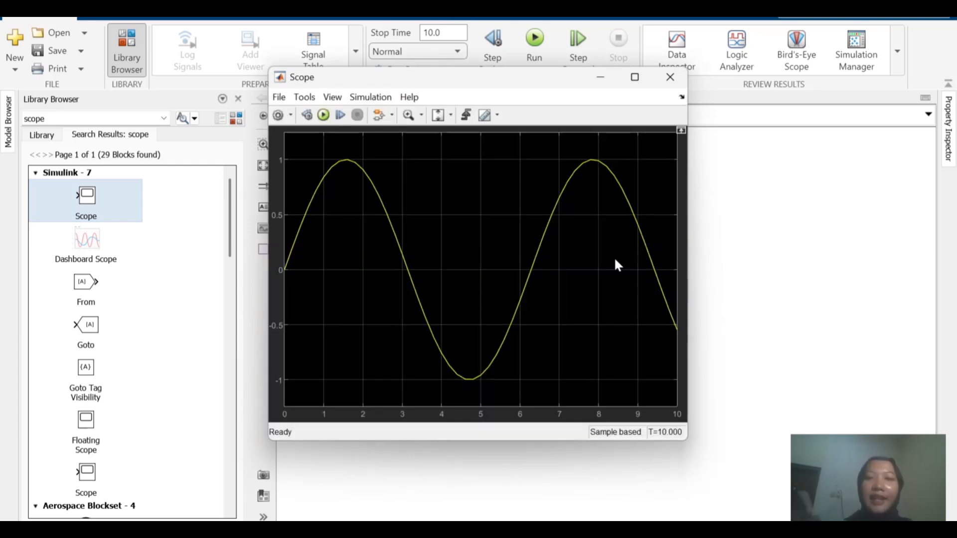
Close the Scope window, search the block library for "gain" and insert a Gain block into the Sine Wave–Scope connection.
{"action": "left_click_drag", "start_coordinate": [537, 83], "coordinate": [646, 173]}
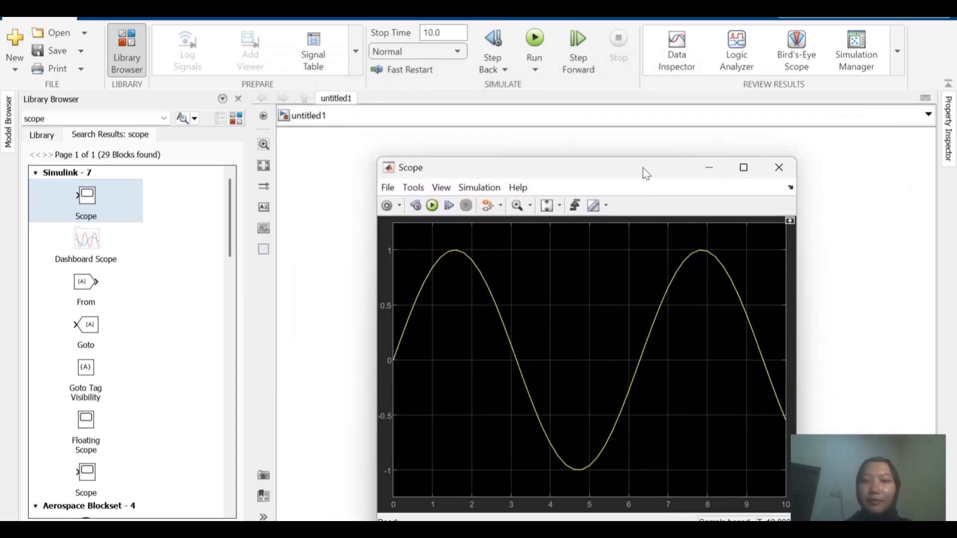
{"action": "left_click", "coordinate": [784, 170]}
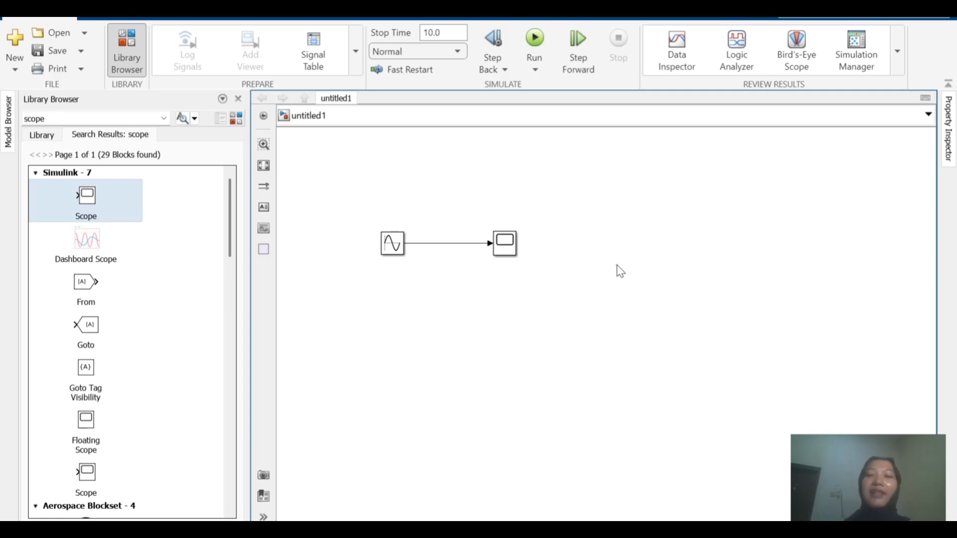
{"action": "left_click", "coordinate": [73, 119]}
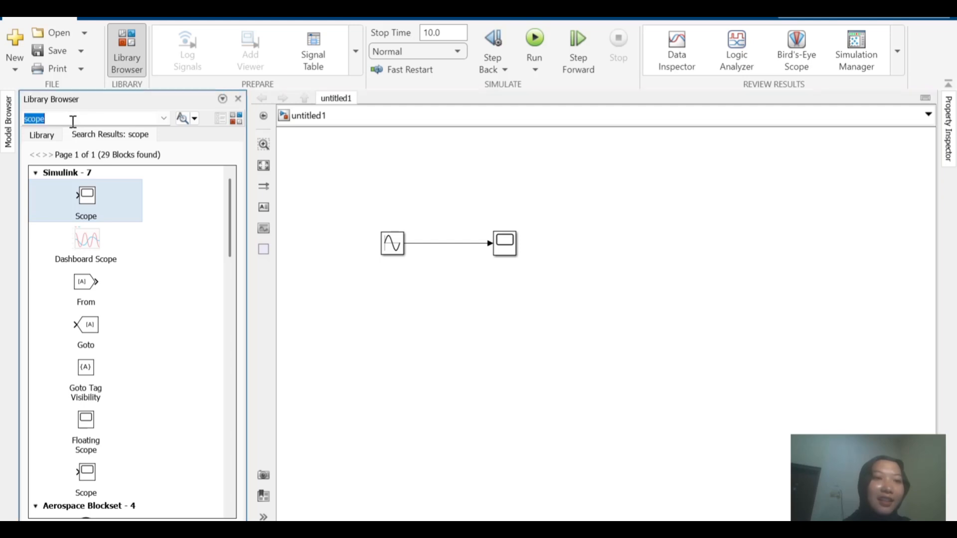
{"action": "key", "text": "BackSpace"}
{"action": "type", "text": "gain"}
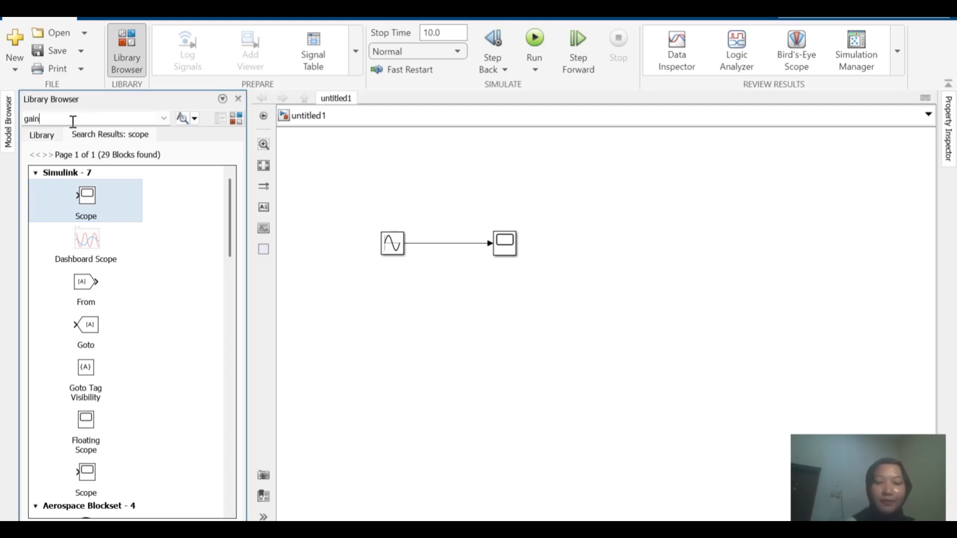
{"action": "key", "text": "Return"}
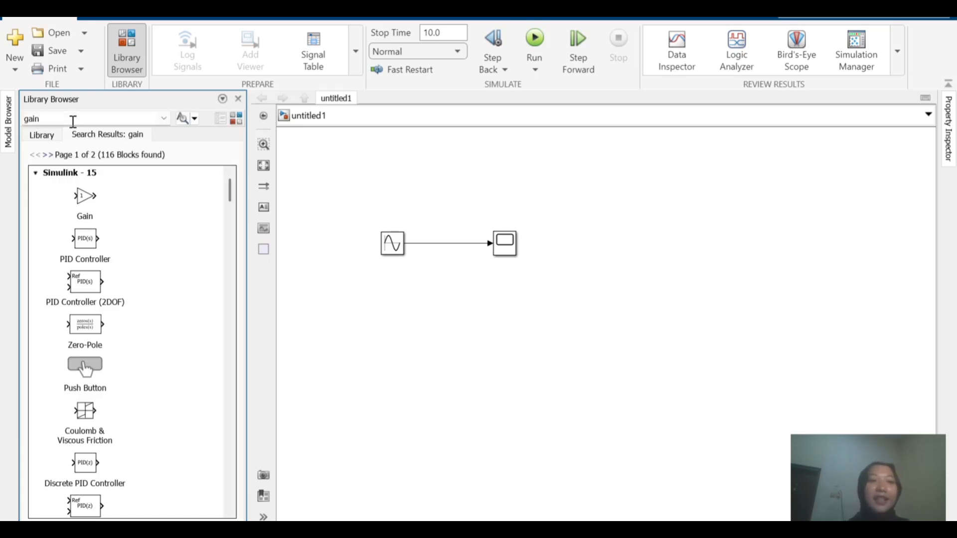
{"action": "left_click_drag", "start_coordinate": [85, 196], "coordinate": [445, 249]}
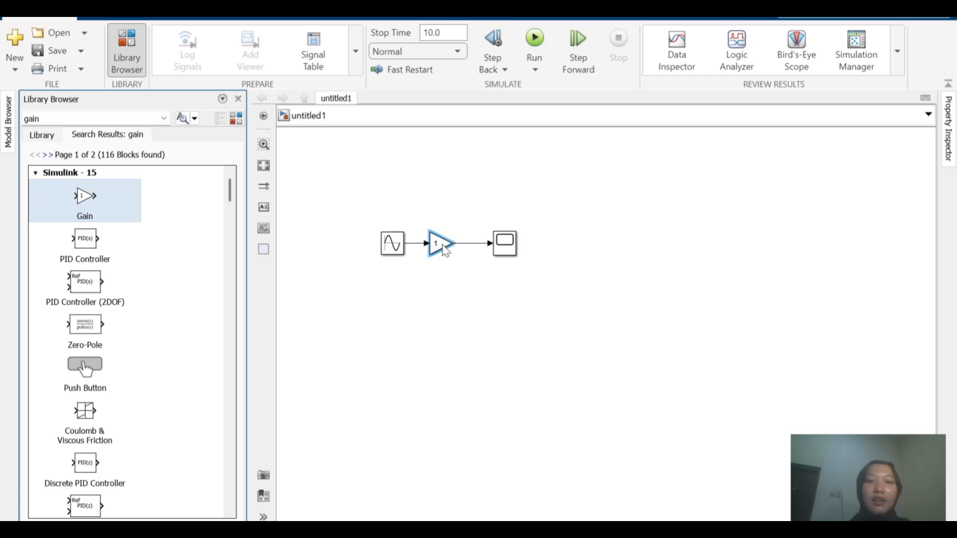
{"action": "left_click", "coordinate": [532, 297]}
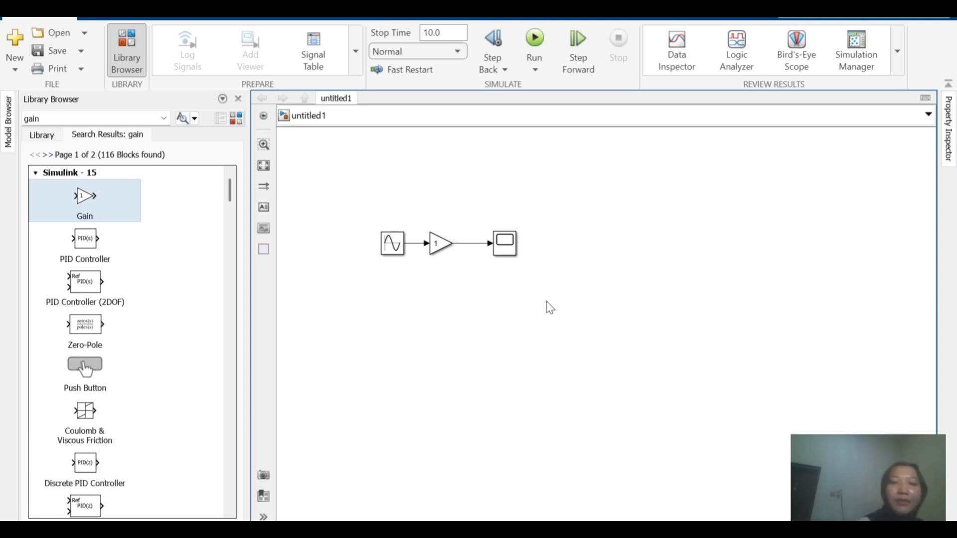
{"action": "left_click", "coordinate": [441, 246]}
{"action": "left_click", "coordinate": [519, 282]}
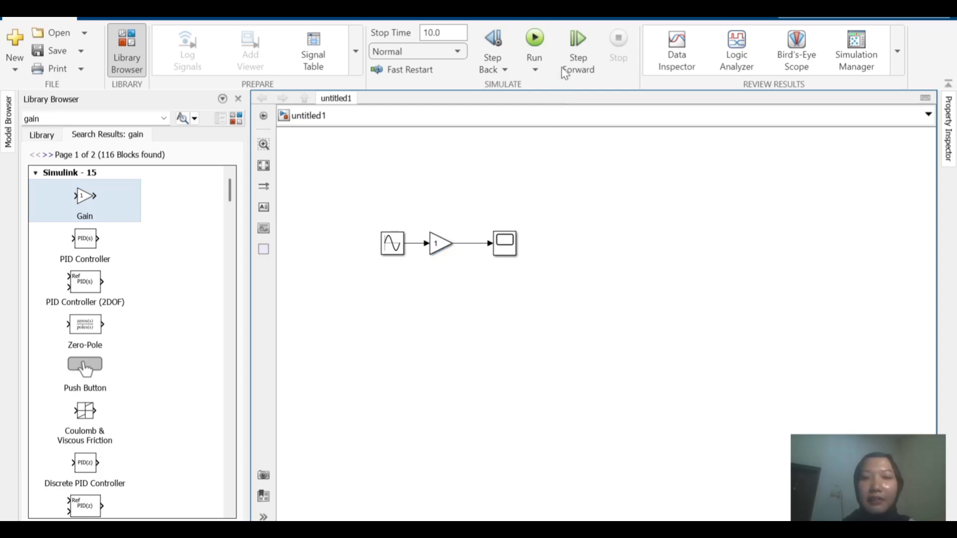
Run the simulation with the Gain block at 1, view the signal in the Scope and close its window.
{"action": "left_click", "coordinate": [534, 40]}
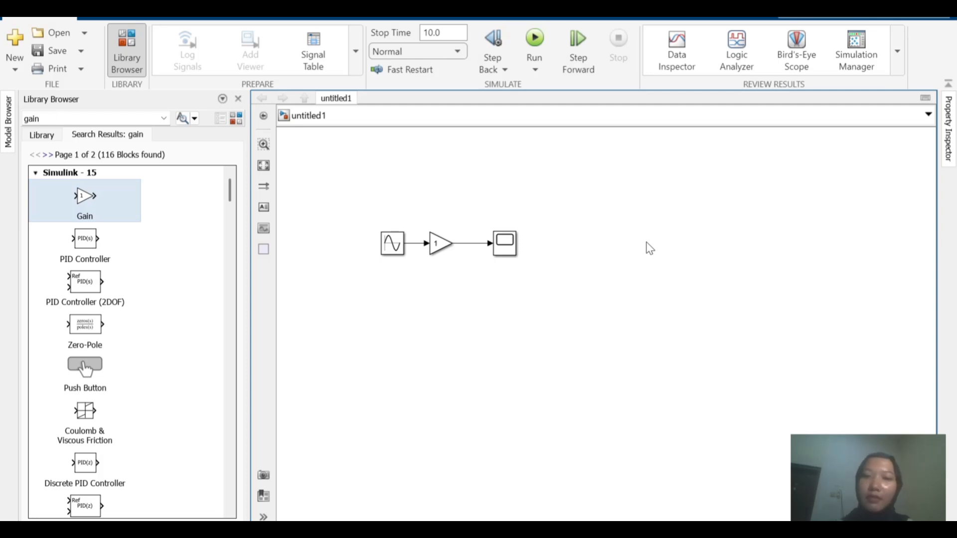
{"action": "left_click", "coordinate": [504, 251]}
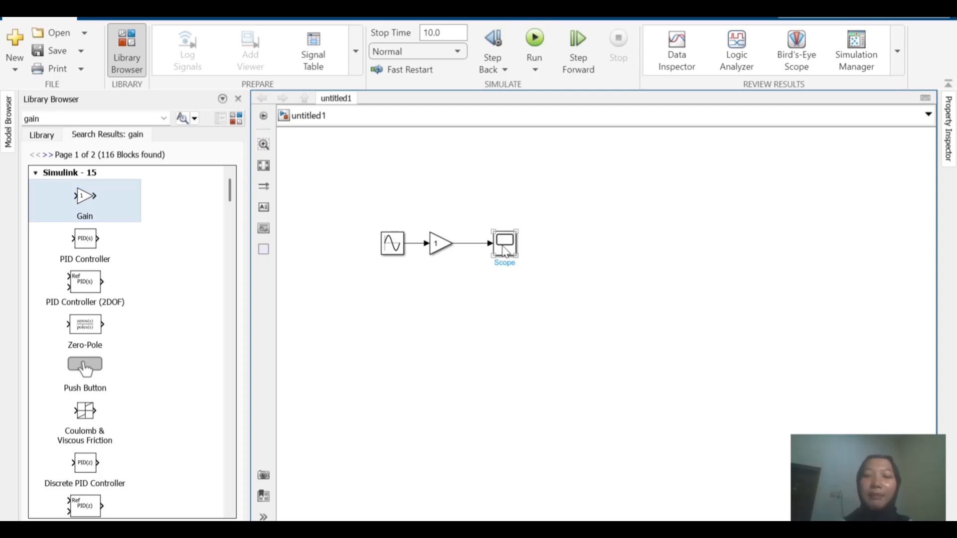
{"action": "double_click", "coordinate": [504, 250]}
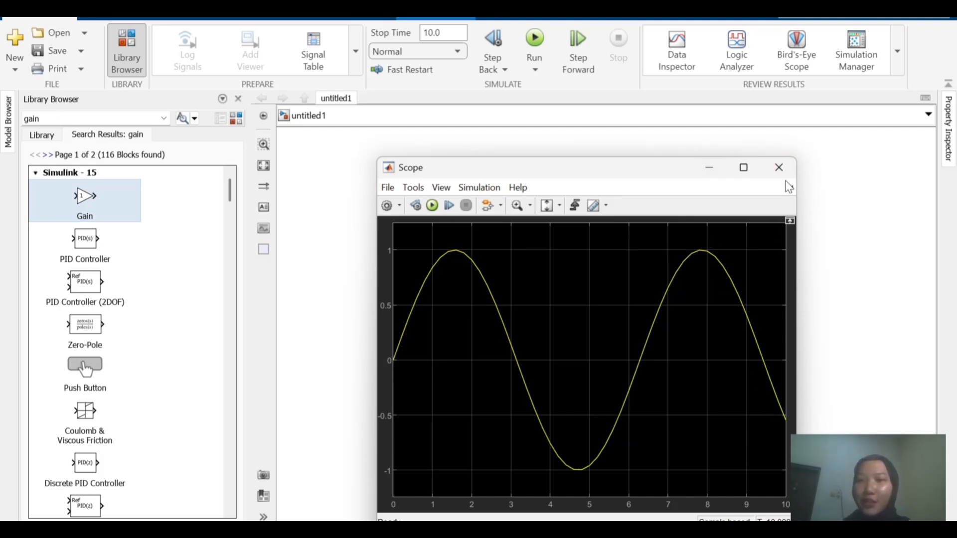
{"action": "left_click", "coordinate": [776, 162]}
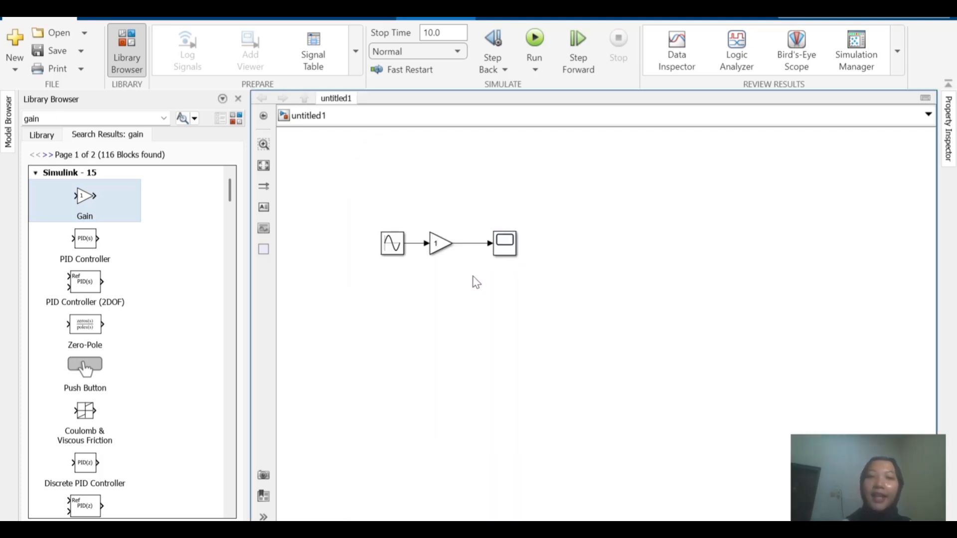
Set the Gain block's gain parameter to 5.
{"action": "left_click", "coordinate": [443, 246]}
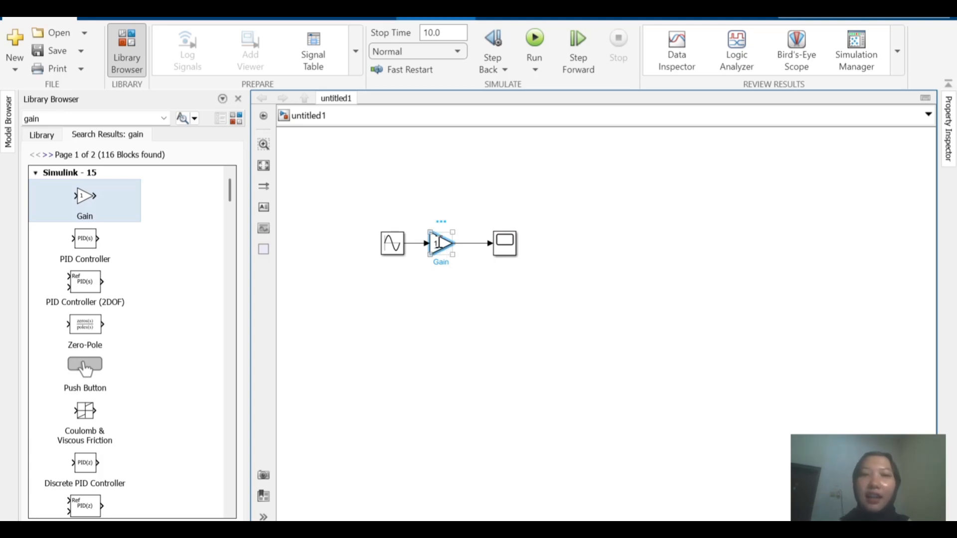
{"action": "left_click", "coordinate": [437, 243]}
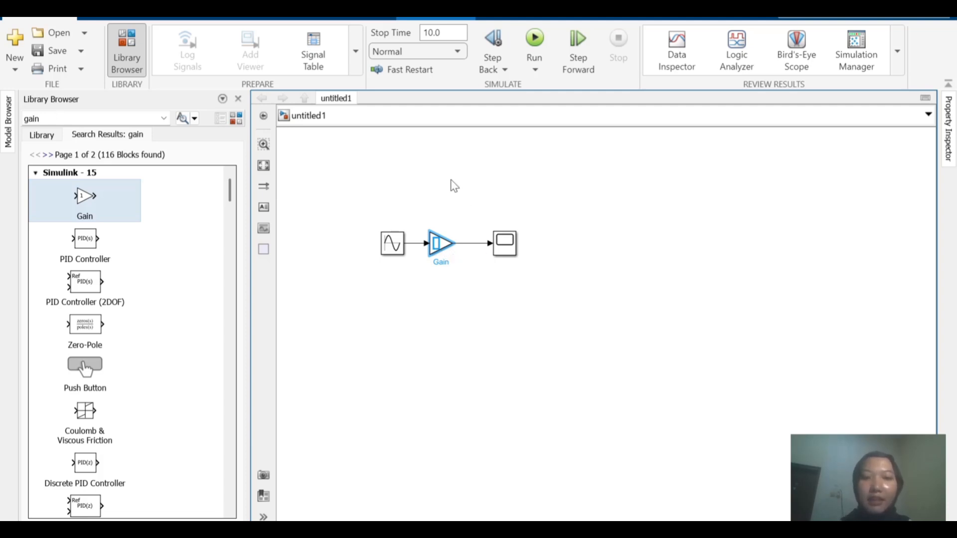
{"action": "double_click", "coordinate": [441, 243]}
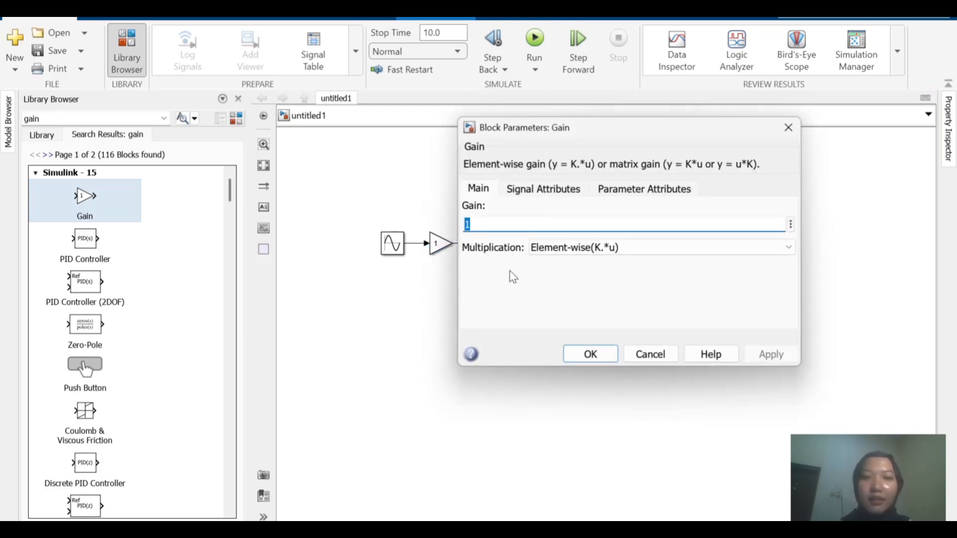
{"action": "type", "text": "5"}
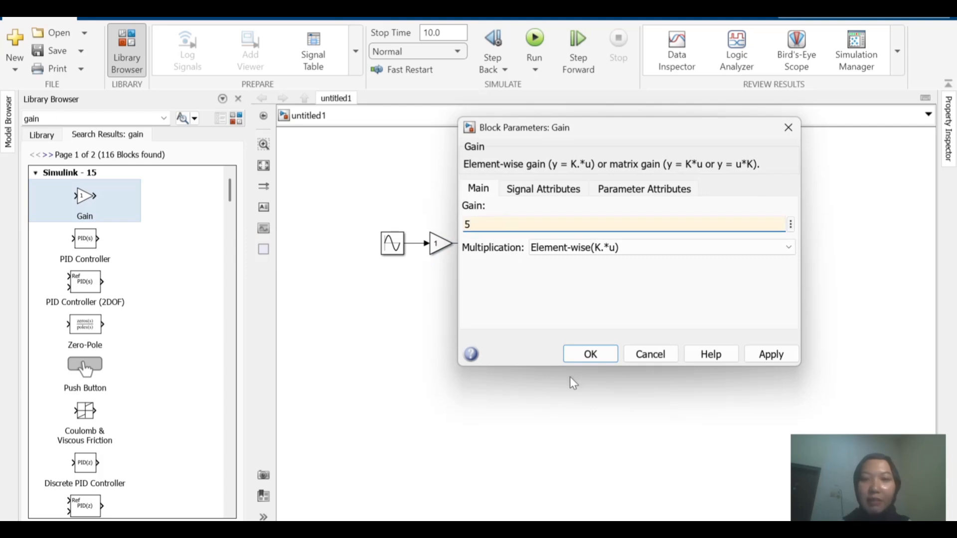
{"action": "left_click", "coordinate": [591, 354]}
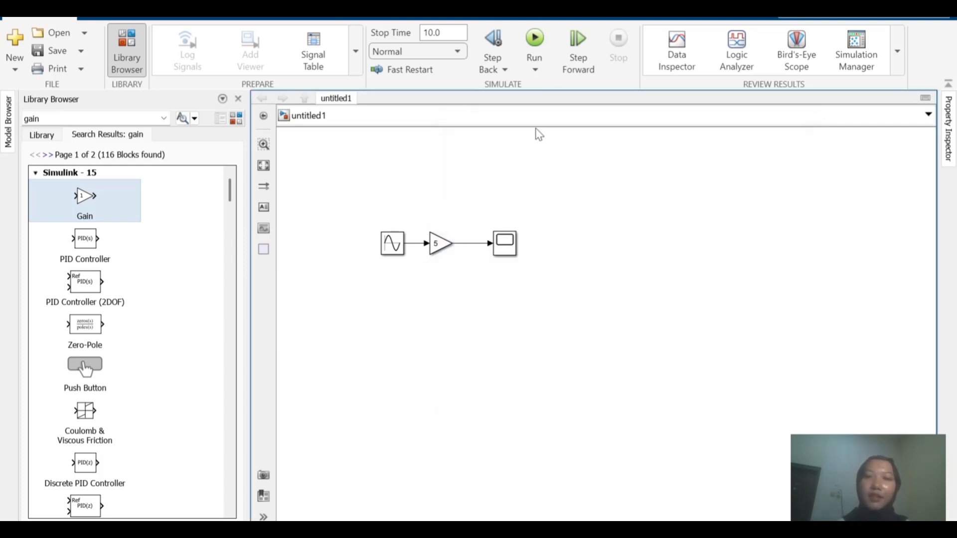
Rerun the simulation, view the amplified waveform in the Scope window beside the model, and return to the model canvas.
{"action": "left_click", "coordinate": [536, 40]}
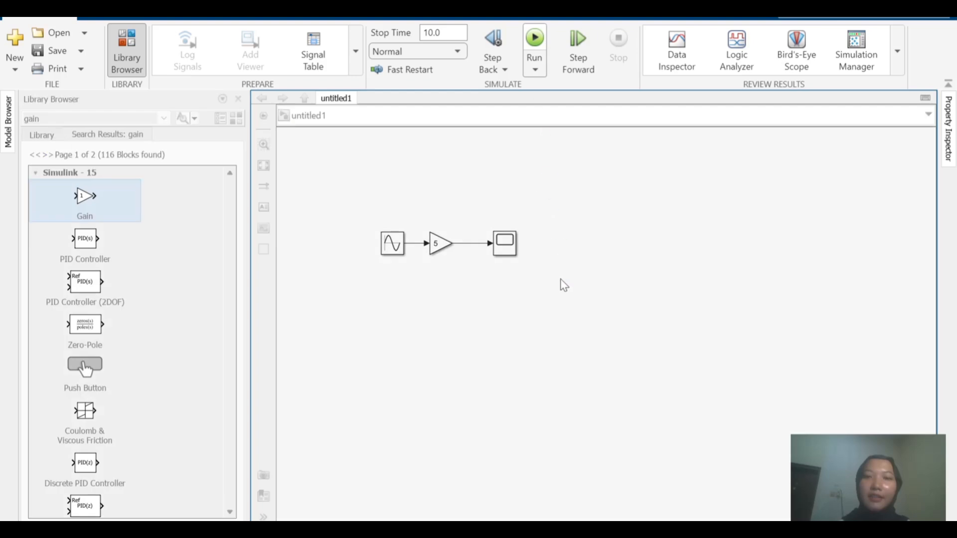
{"action": "double_click", "coordinate": [506, 244]}
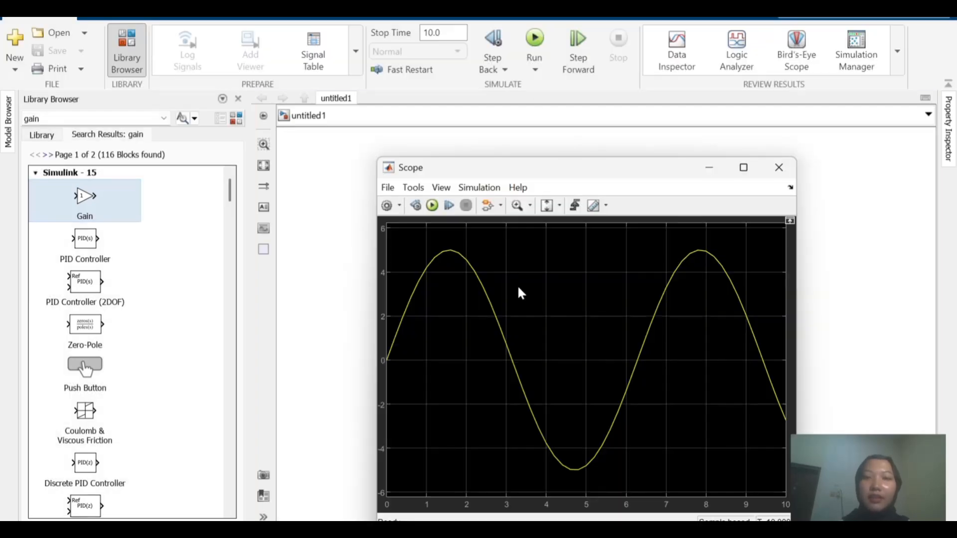
{"action": "double_click", "coordinate": [614, 178]}
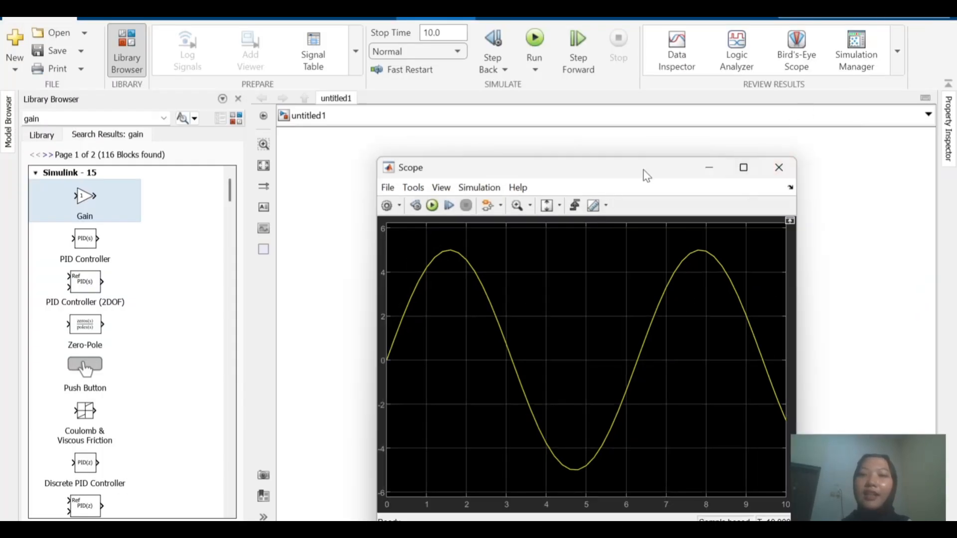
{"action": "left_click_drag", "start_coordinate": [657, 171], "coordinate": [826, 138]}
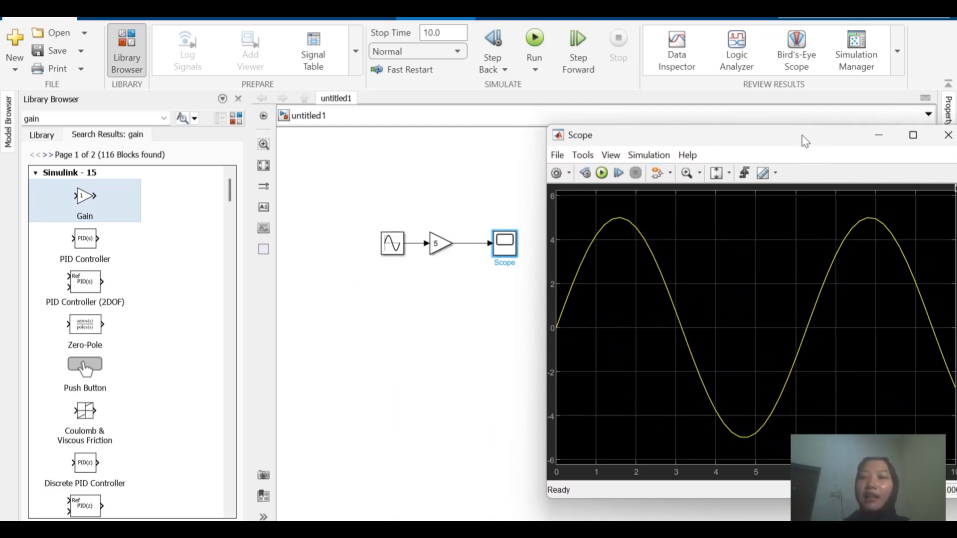
{"action": "left_click_drag", "start_coordinate": [803, 141], "coordinate": [726, 120]}
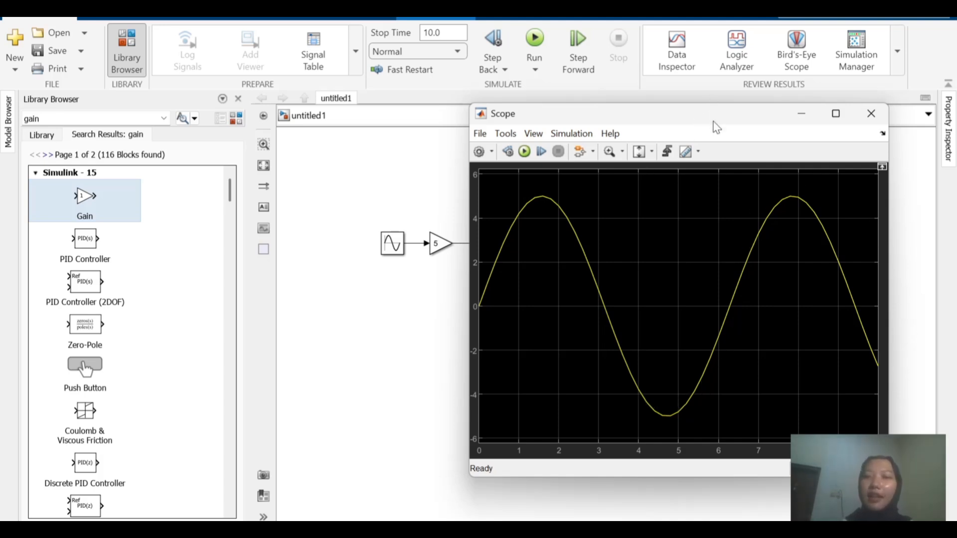
{"action": "left_click_drag", "start_coordinate": [713, 122], "coordinate": [831, 132]}
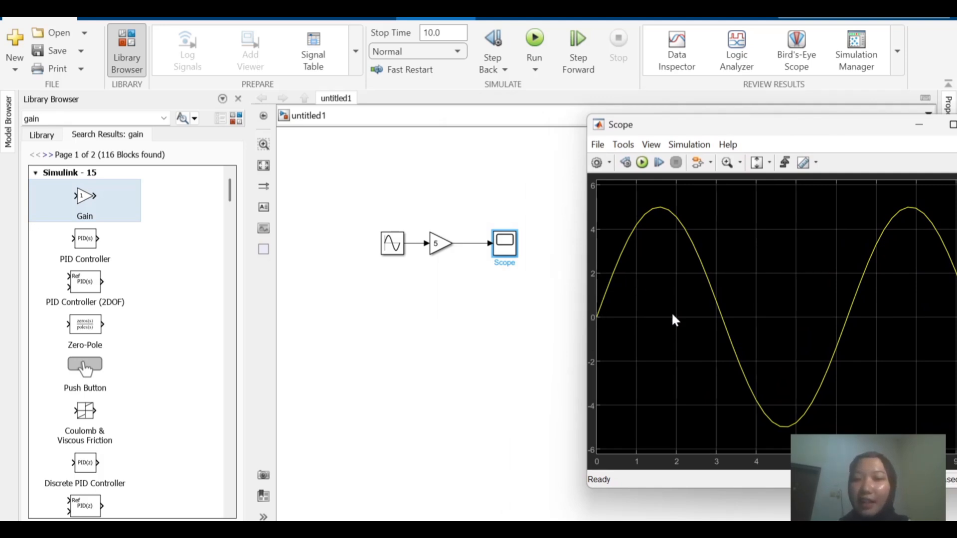
{"action": "left_click", "coordinate": [469, 398]}
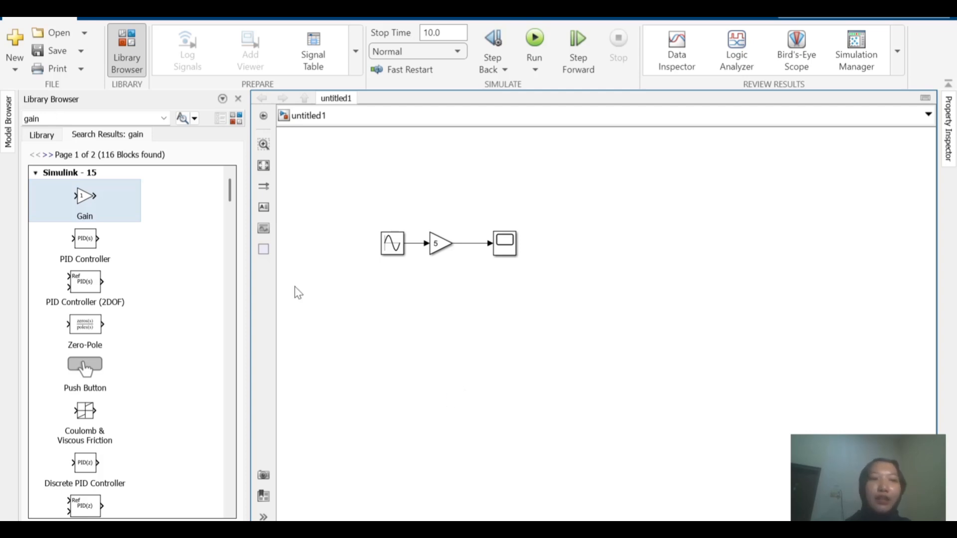
Search the block library for "mux" and add a Mux block just below the line between Gain and Scope.
{"action": "double_click", "coordinate": [95, 121]}
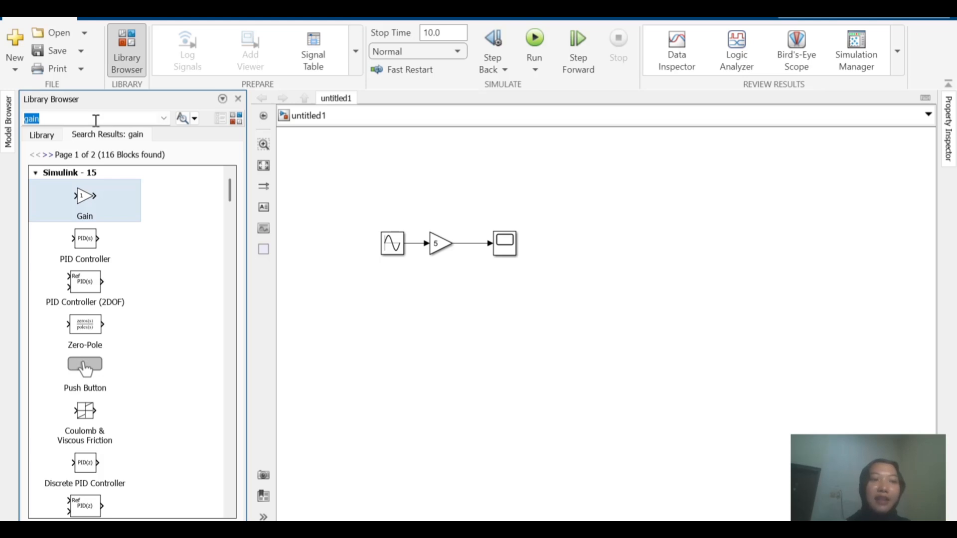
{"action": "key", "text": "BackSpace"}
{"action": "type", "text": "mux"}
{"action": "key", "text": "Return"}
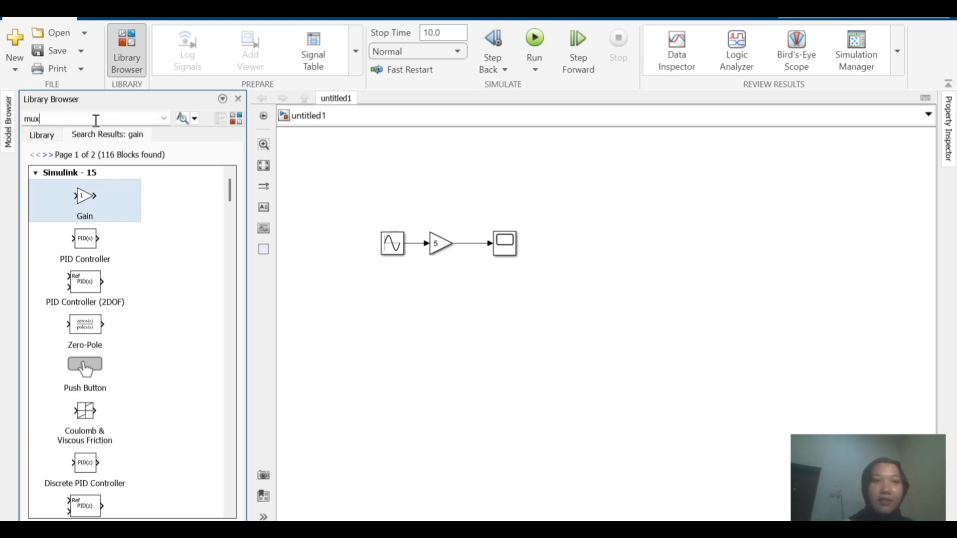
{"action": "key", "text": "Return"}
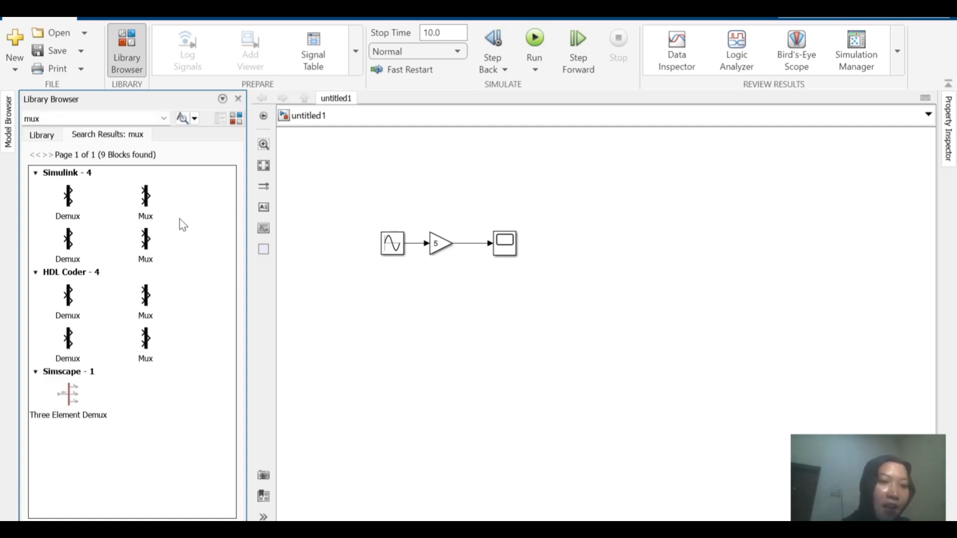
{"action": "left_click_drag", "start_coordinate": [145, 203], "coordinate": [463, 292]}
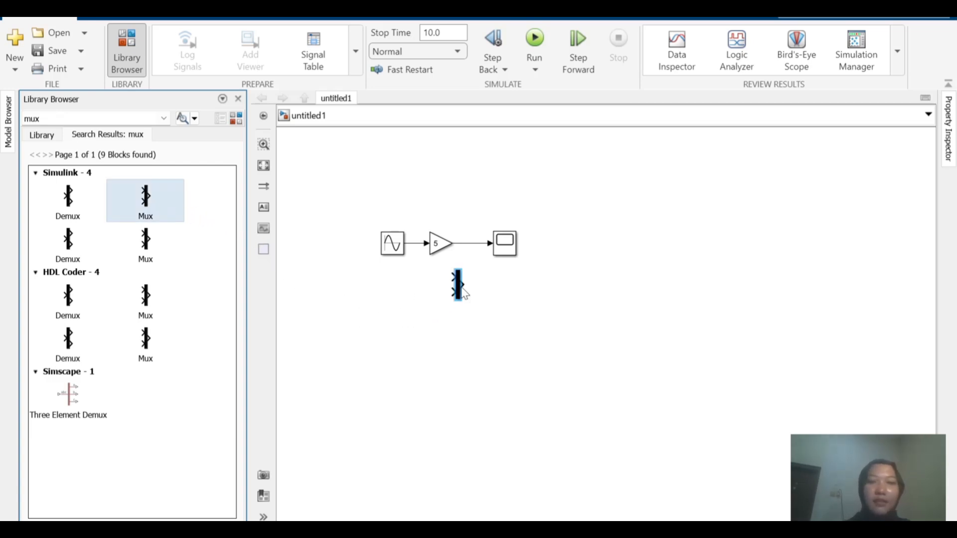
{"action": "left_click", "coordinate": [524, 301]}
Move the Scope block farther right and place the Mux block between the Gain and Scope blocks.
{"action": "left_click_drag", "start_coordinate": [510, 249], "coordinate": [564, 249]}
{"action": "left_click", "coordinate": [525, 320]}
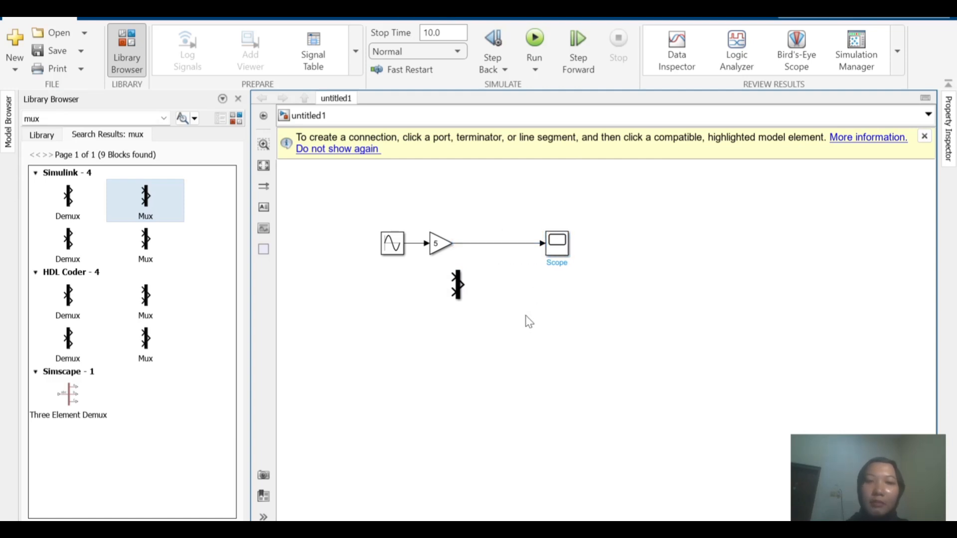
{"action": "left_click_drag", "start_coordinate": [459, 294], "coordinate": [490, 262]}
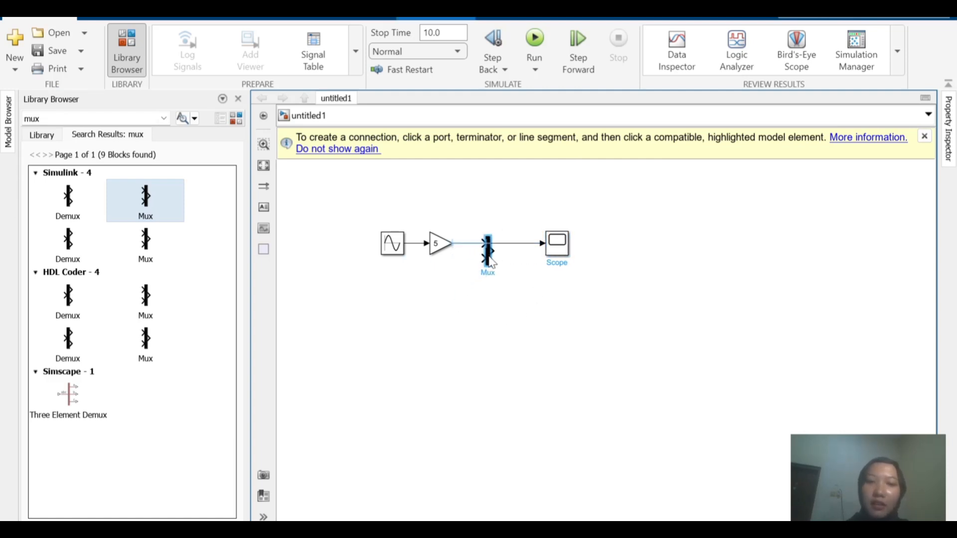
{"action": "left_click", "coordinate": [530, 280]}
Move the Sine Wave block left and branch its output line to the Mux block's second input.
{"action": "left_click_drag", "start_coordinate": [398, 252], "coordinate": [367, 250]}
{"action": "left_click", "coordinate": [397, 243]}
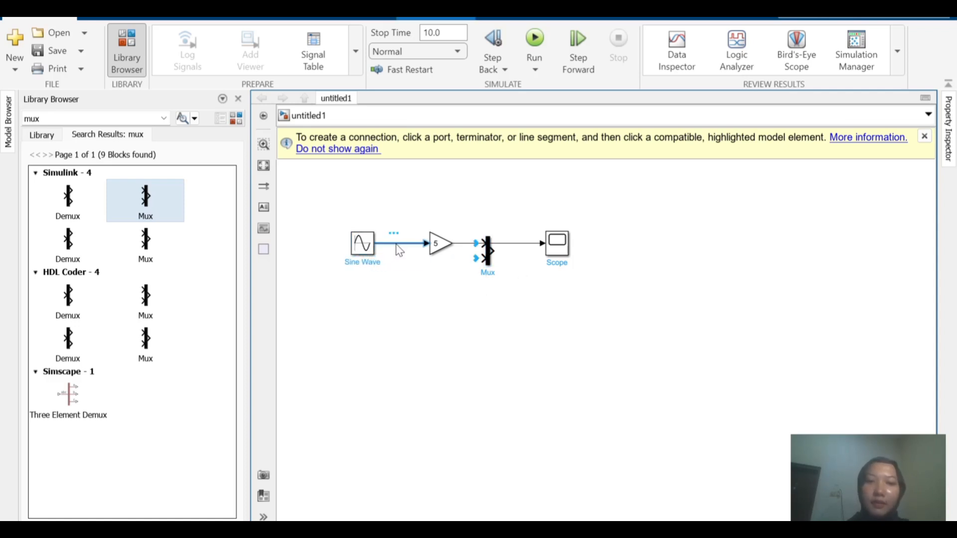
{"action": "left_click", "coordinate": [475, 261]}
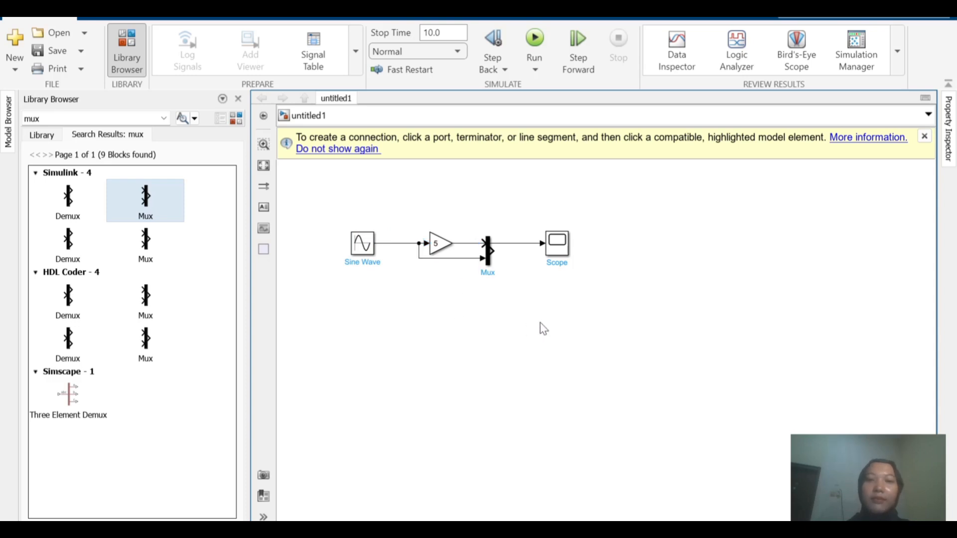
Replace the direct Gain-to-Scope line by connecting Gain to the Mux's first input and the Mux output to the aligned Scope.
{"action": "left_click", "coordinate": [531, 244]}
{"action": "key", "text": "Delete"}
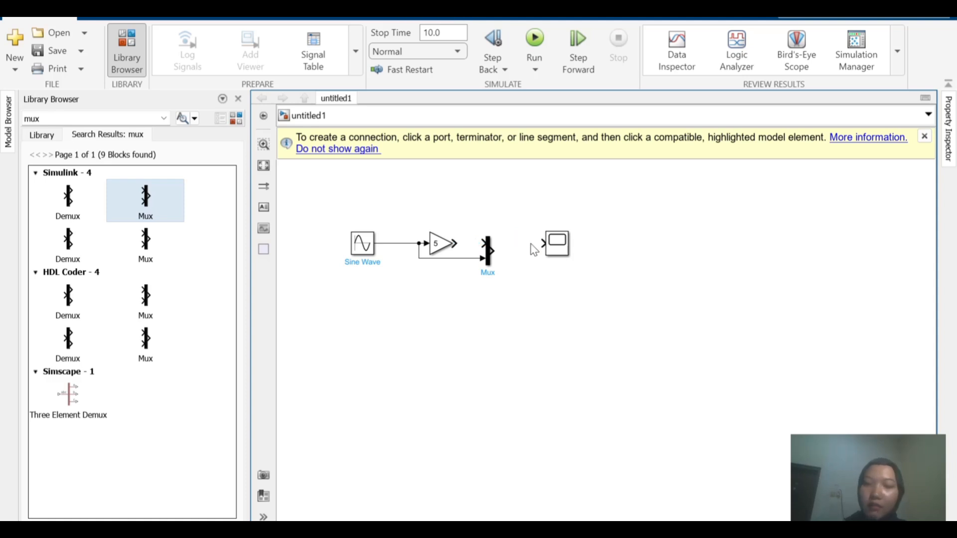
{"action": "left_click_drag", "start_coordinate": [455, 243], "coordinate": [559, 253]}
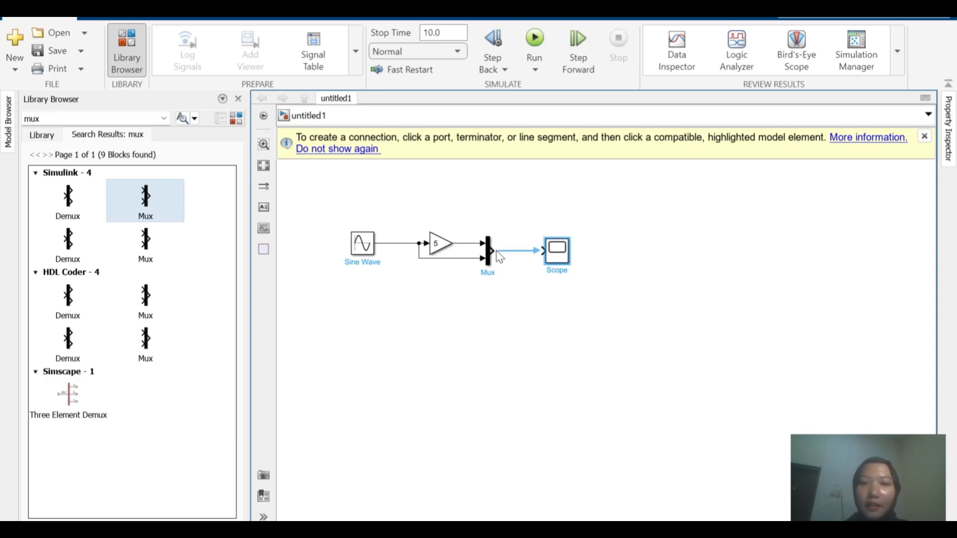
{"action": "left_click", "coordinate": [678, 247]}
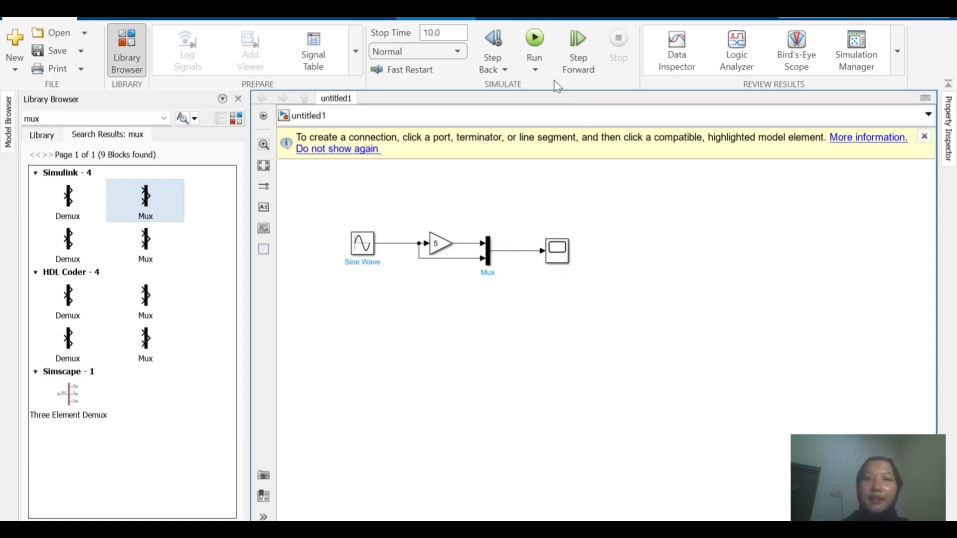
Run the simulation and view the original and amplified sine waves together on the Scope.
{"action": "left_click", "coordinate": [540, 44]}
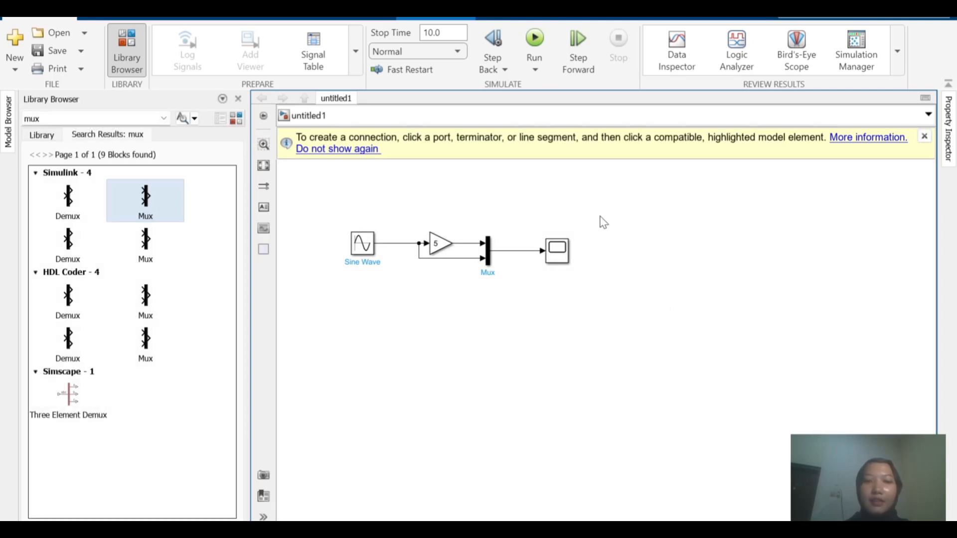
{"action": "double_click", "coordinate": [555, 252]}
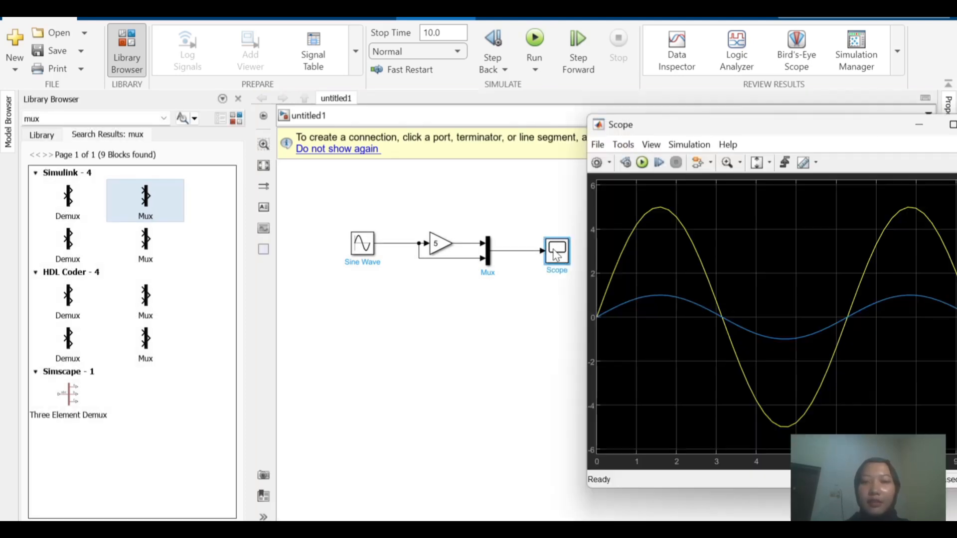
{"action": "left_click_drag", "start_coordinate": [802, 133], "coordinate": [590, 159]}
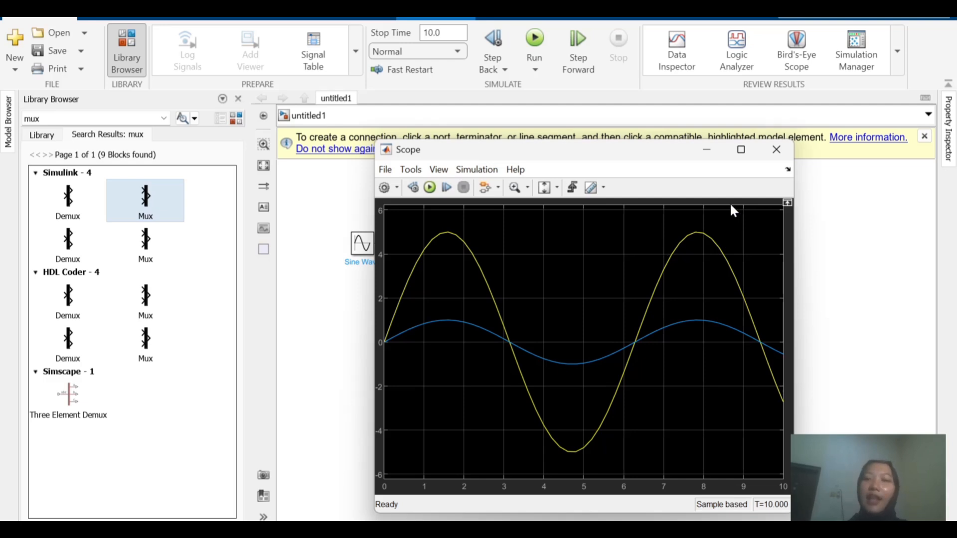
{"action": "left_click", "coordinate": [842, 310]}
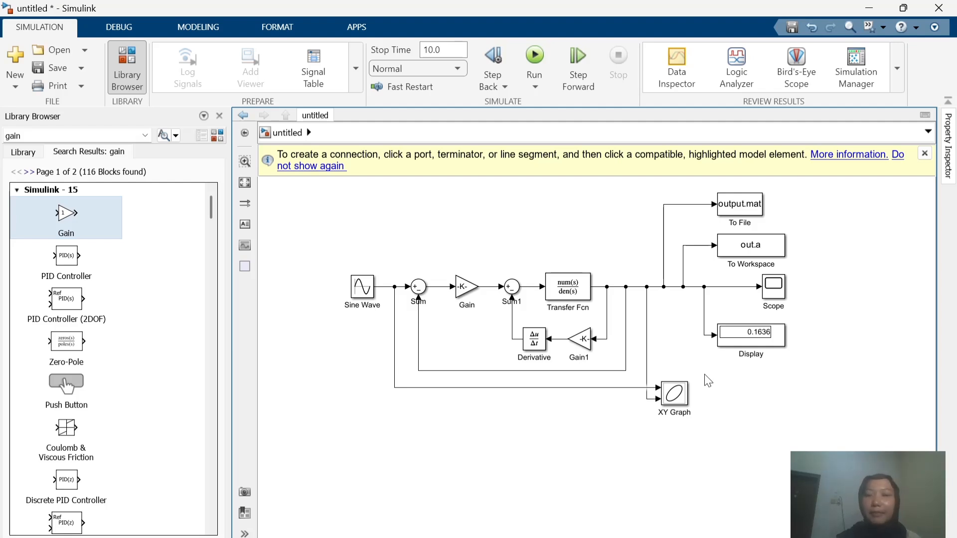
Review the numerator and denominator coefficients of the Transfer Fcn block in the feedback model.
{"action": "left_click", "coordinate": [689, 395]}
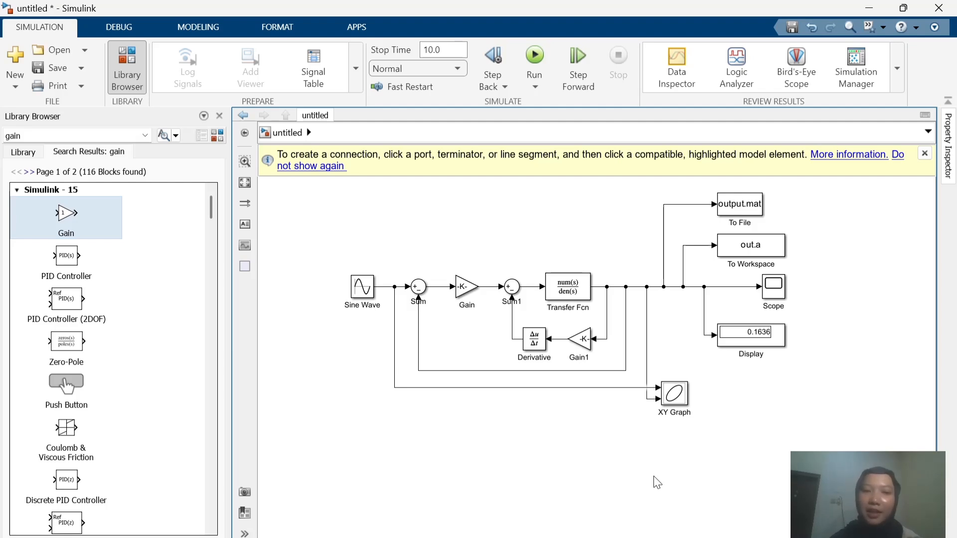
{"action": "left_click", "coordinate": [570, 286]}
{"action": "double_click", "coordinate": [572, 290]}
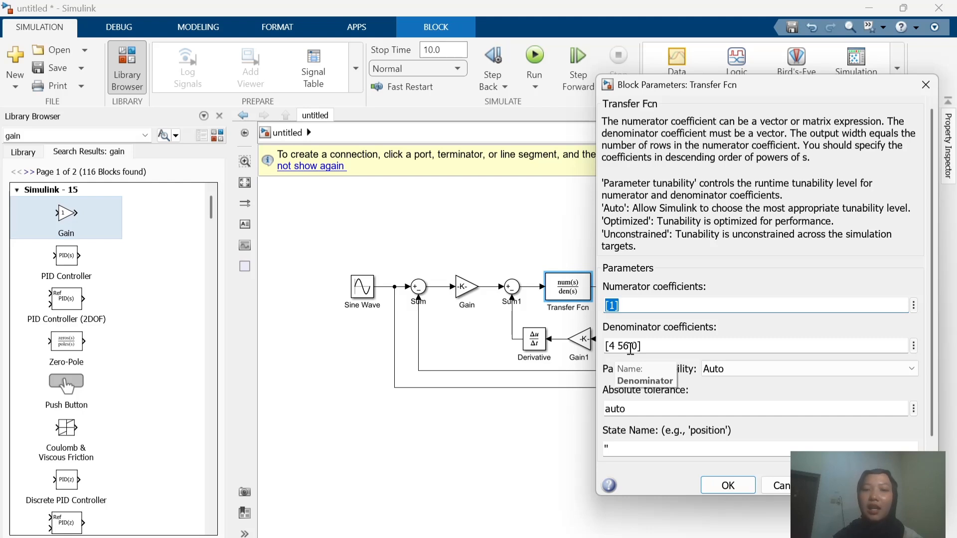
{"action": "left_click", "coordinate": [647, 344]}
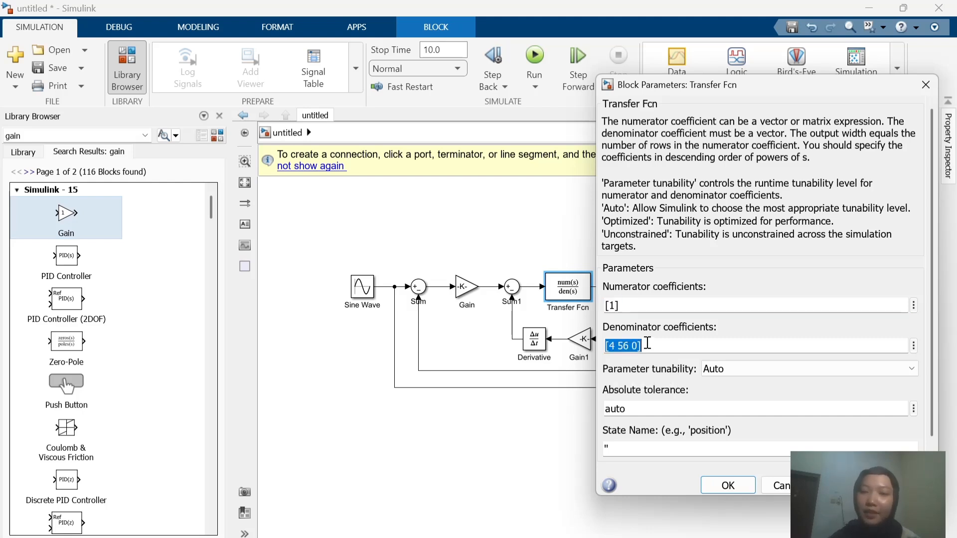
{"action": "left_click", "coordinate": [690, 342]}
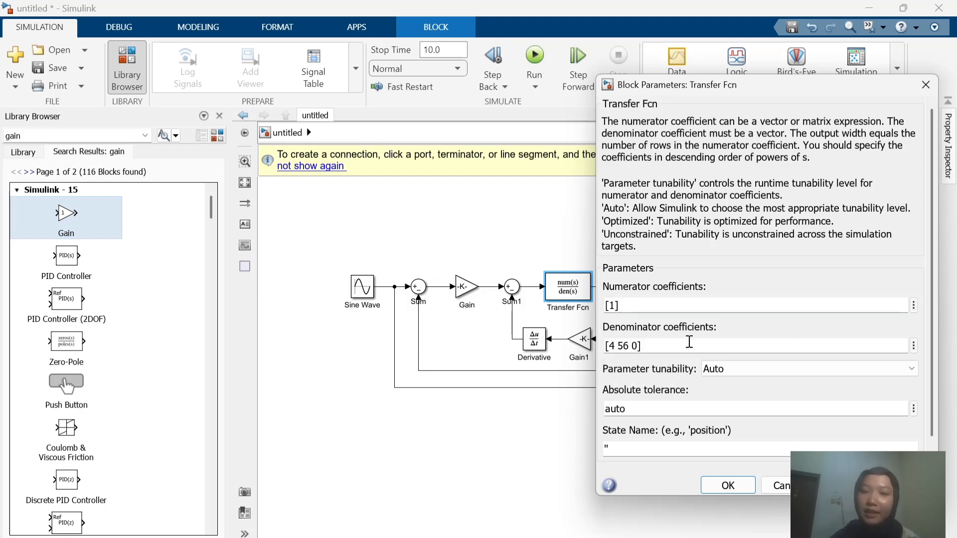
{"action": "left_click", "coordinate": [734, 481]}
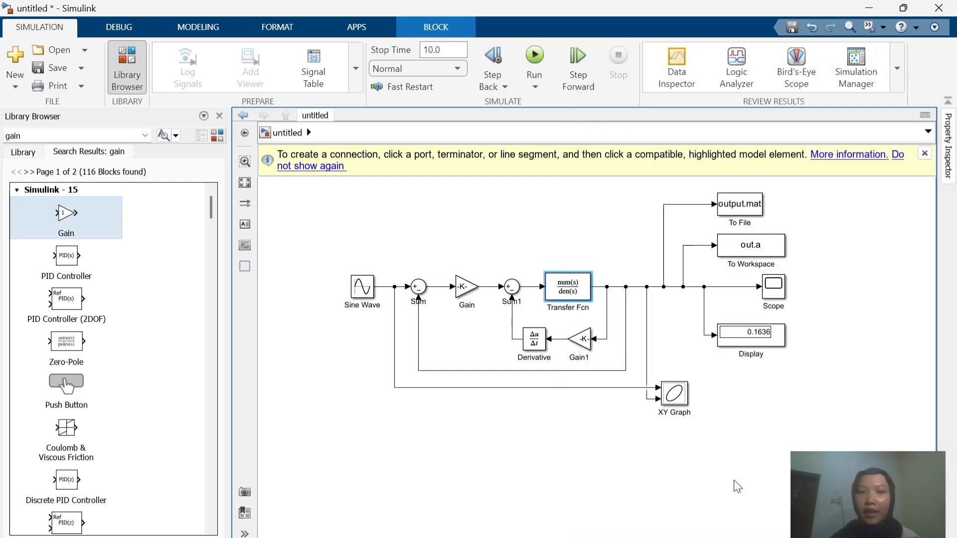
Check the gain values of the forward-path Gain block and the feedback Gain1 block.
{"action": "left_click", "coordinate": [466, 290]}
{"action": "double_click", "coordinate": [466, 288]}
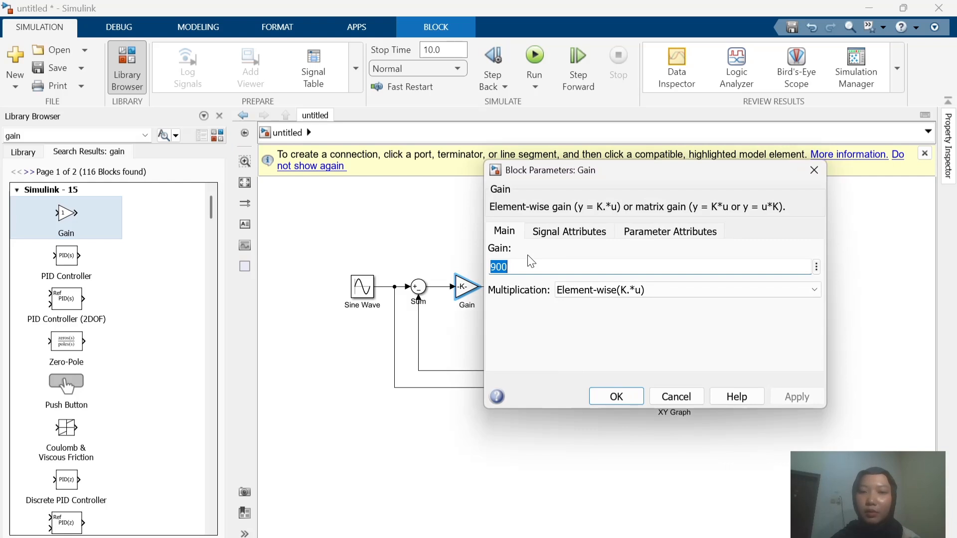
{"action": "left_click", "coordinate": [598, 395]}
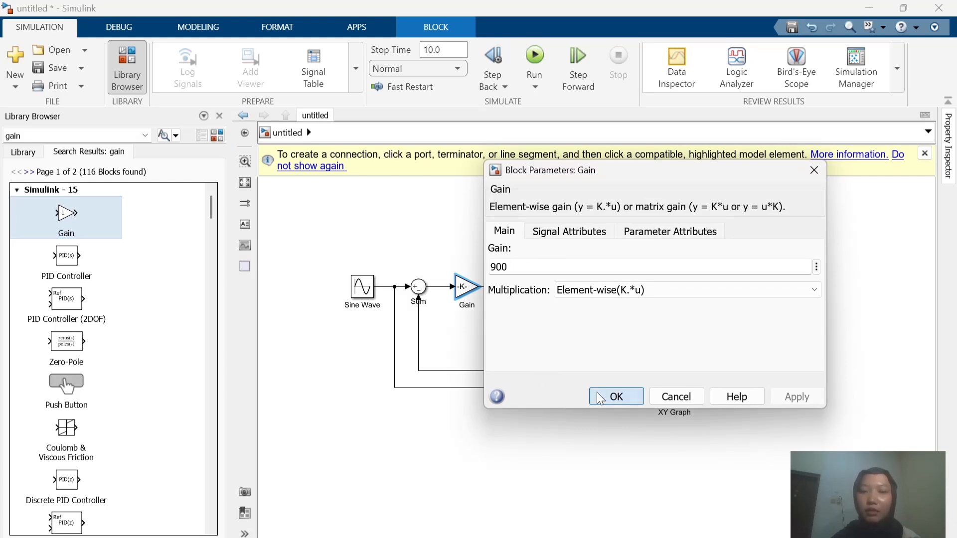
{"action": "double_click", "coordinate": [582, 341]}
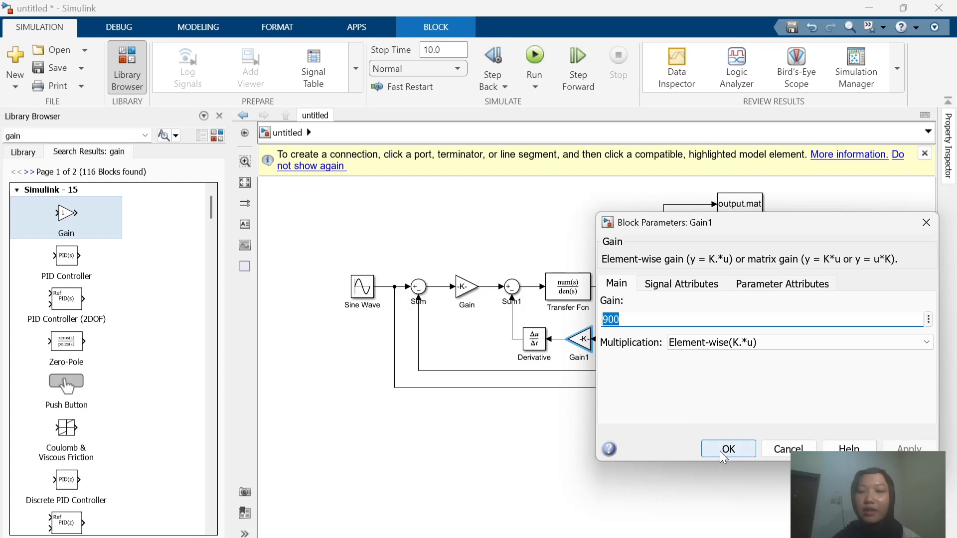
{"action": "left_click", "coordinate": [723, 449]}
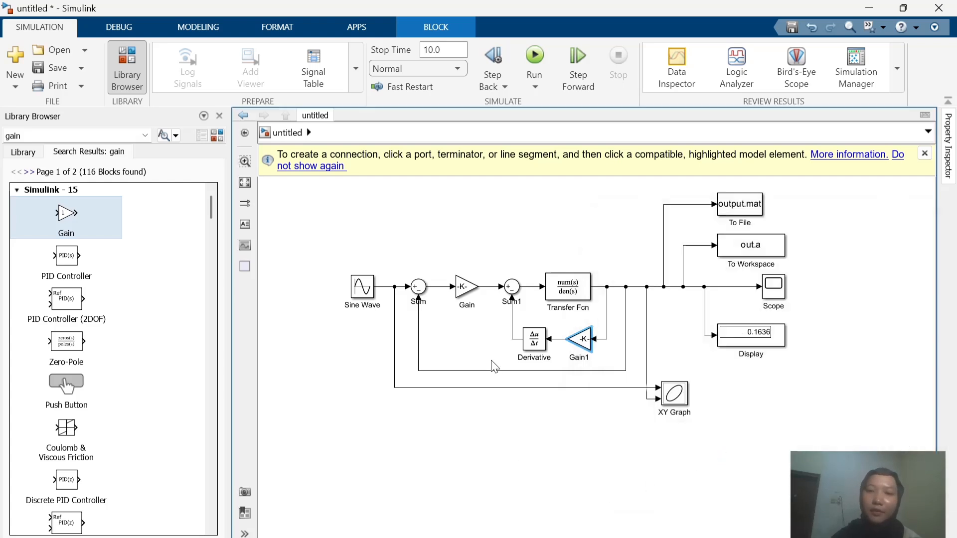
Run the feedback model's simulation and view the output waveform on the Scope, closing the plot window when done.
{"action": "left_click", "coordinate": [528, 58]}
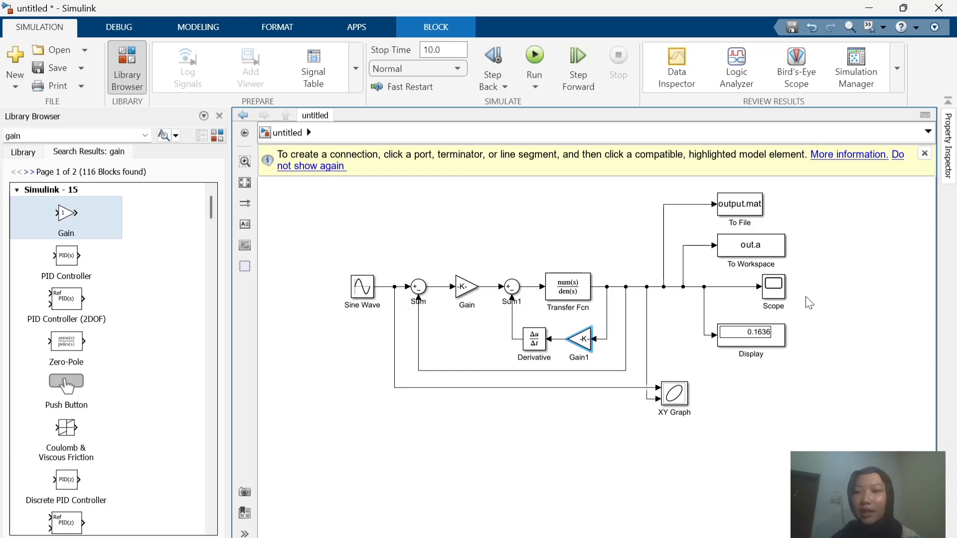
{"action": "left_click", "coordinate": [778, 296]}
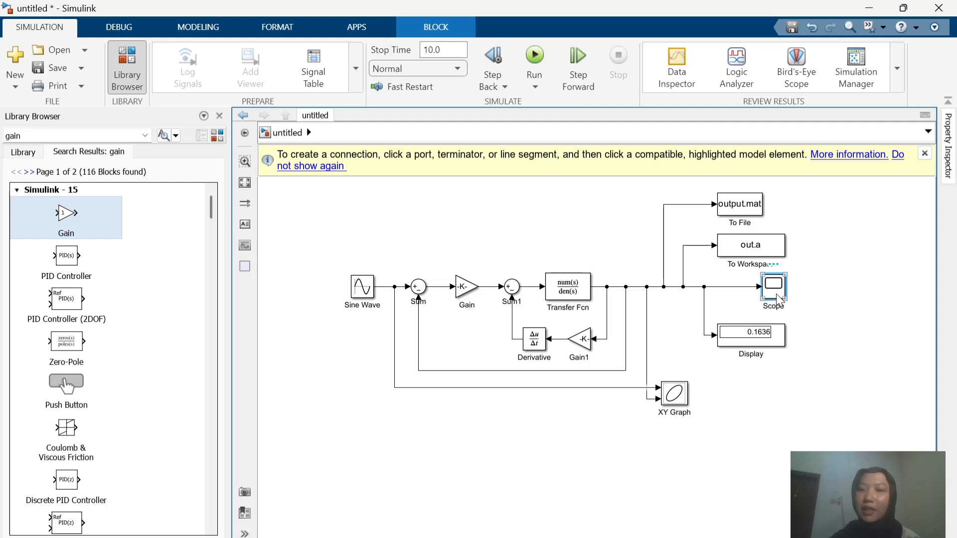
{"action": "double_click", "coordinate": [776, 294]}
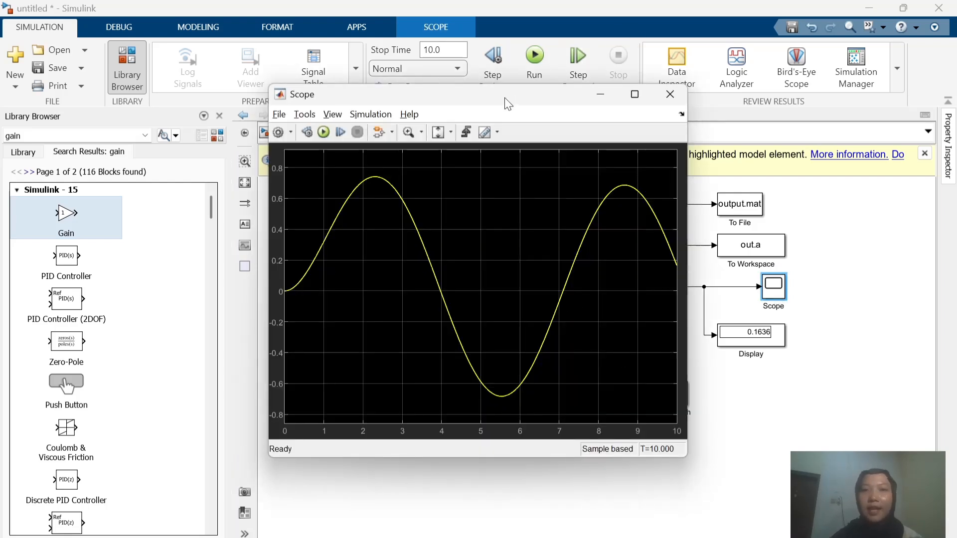
{"action": "left_click_drag", "start_coordinate": [508, 103], "coordinate": [532, 168]}
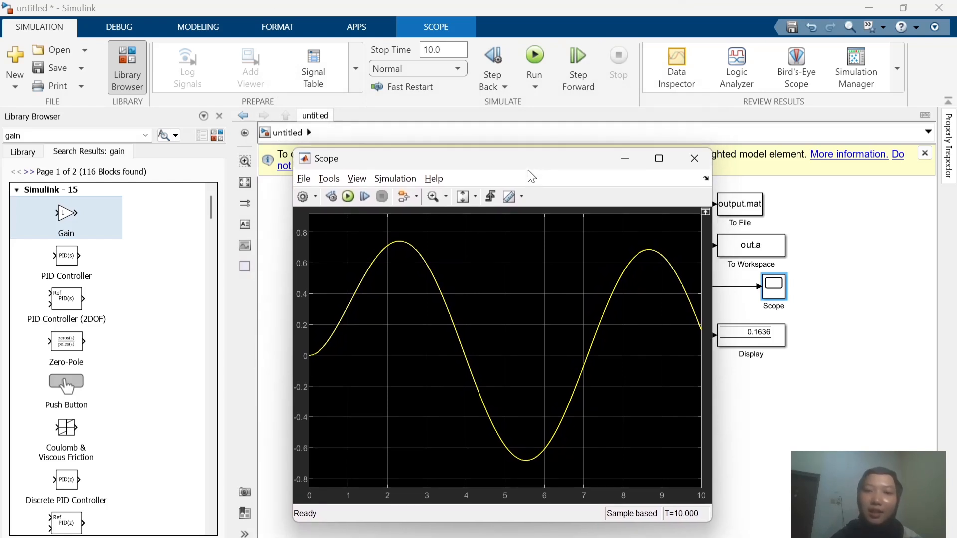
{"action": "left_click_drag", "start_coordinate": [574, 158], "coordinate": [373, 199]}
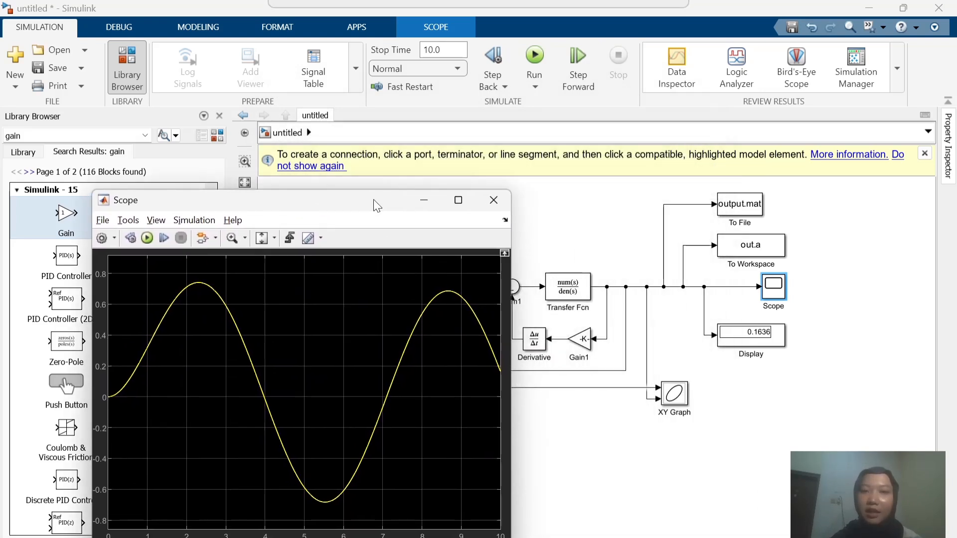
{"action": "left_click", "coordinate": [496, 202]}
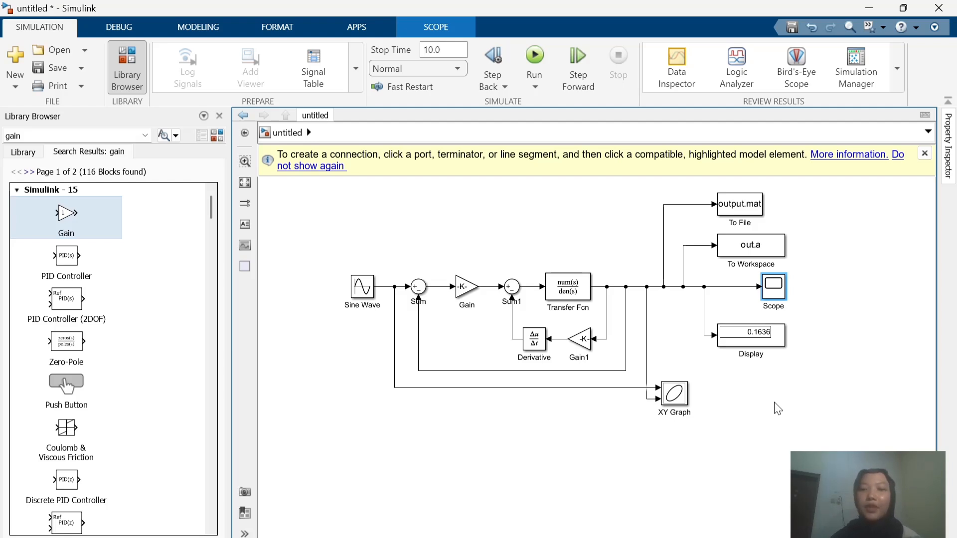
Examine the XY Graph plot of the Sine Wave against the Transfer Fcn output, and return to the model.
{"action": "left_click", "coordinate": [676, 395]}
{"action": "double_click", "coordinate": [677, 397]}
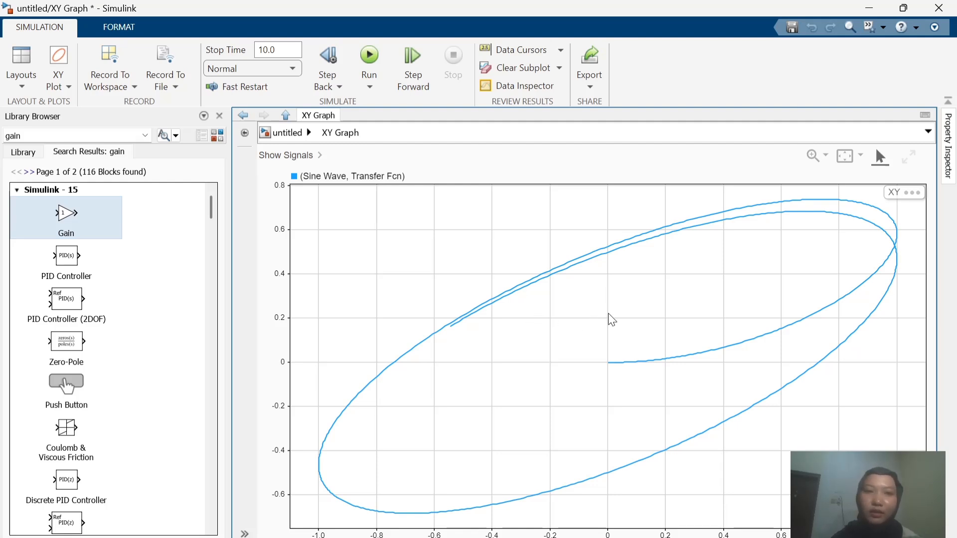
{"action": "left_click", "coordinate": [289, 139]}
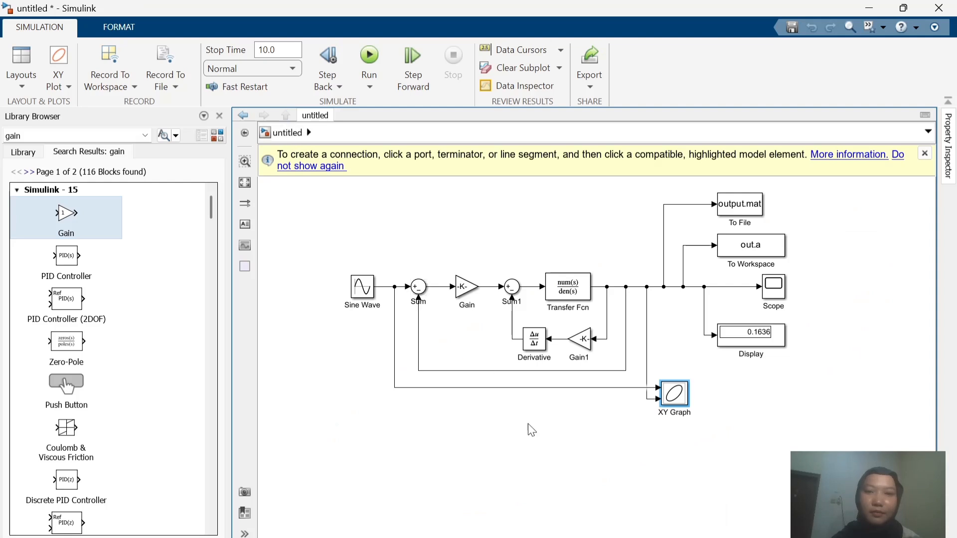